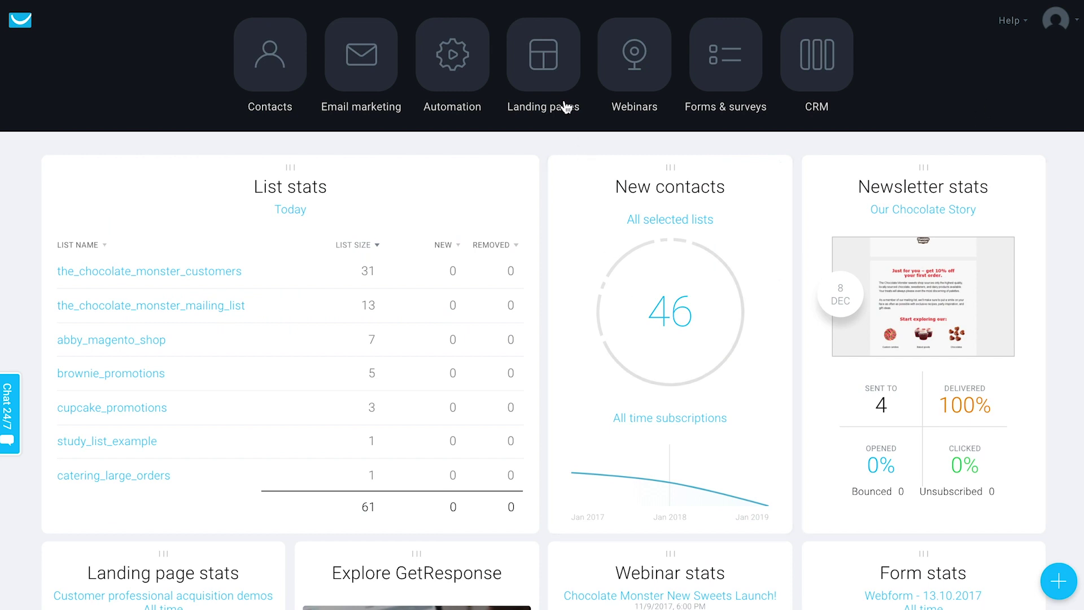
Start a new landing page from the New Language School template in the template gallery
left_click(552, 60)
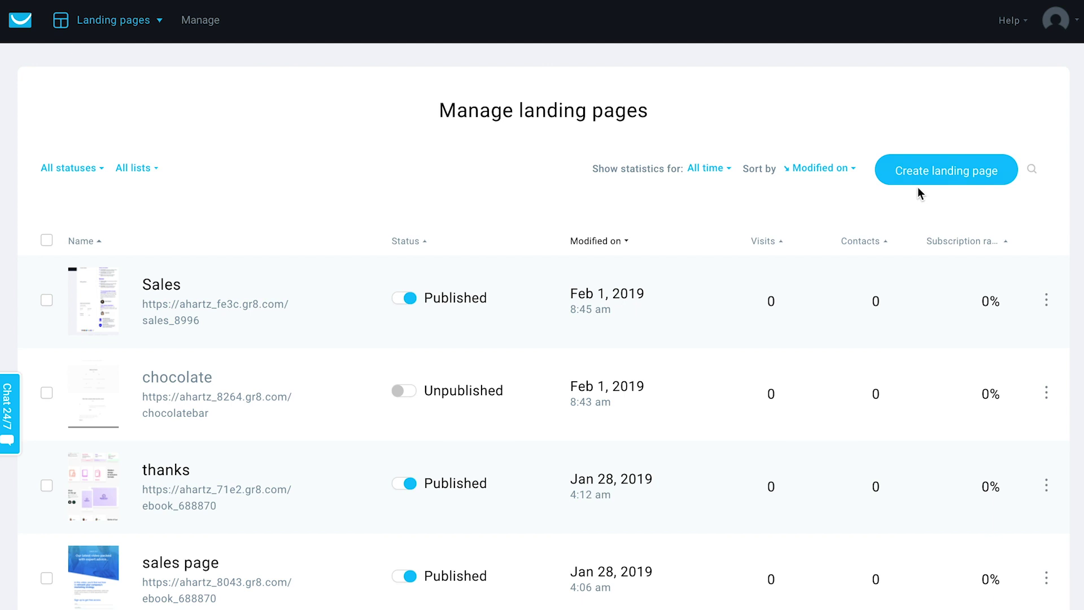
left_click(919, 180)
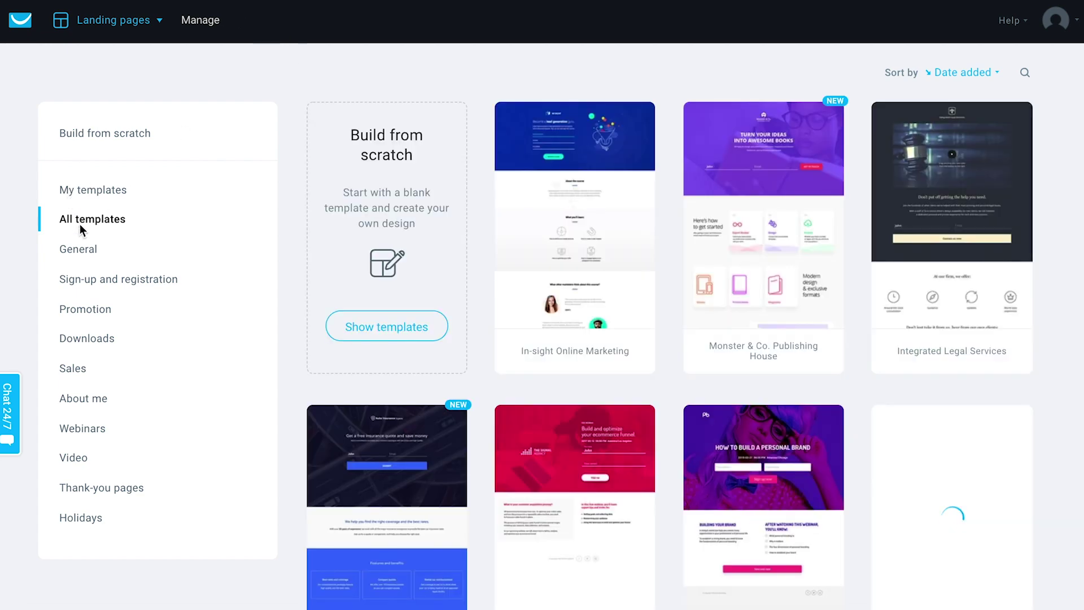
scroll(168, 439, "down", 1)
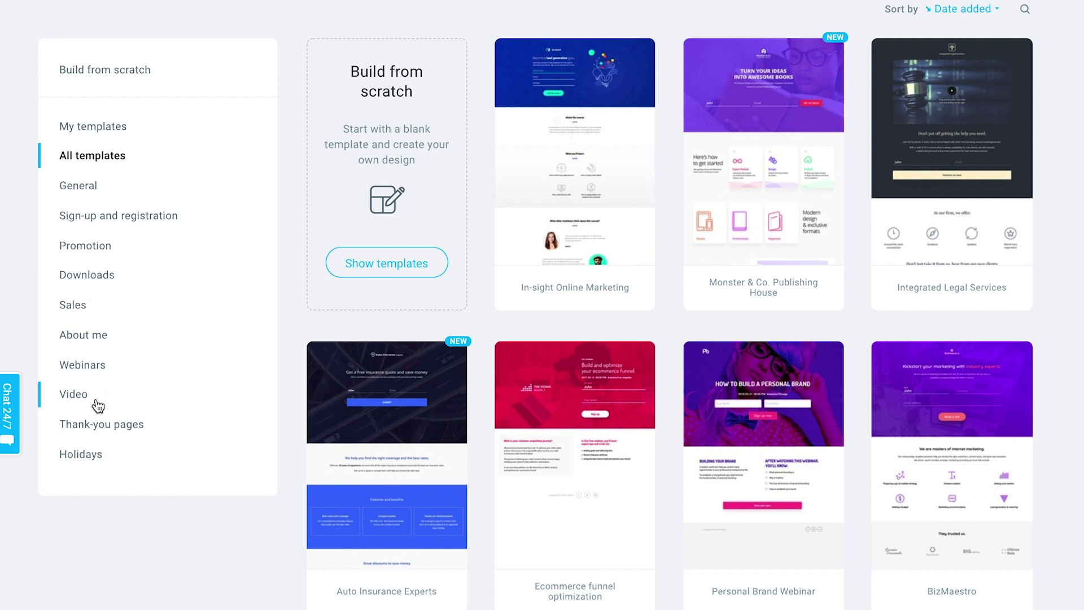
scroll(99, 337, "up", 1)
scroll(559, 301, "down", 1)
scroll(559, 298, "down", 3)
scroll(395, 254, "up", 4)
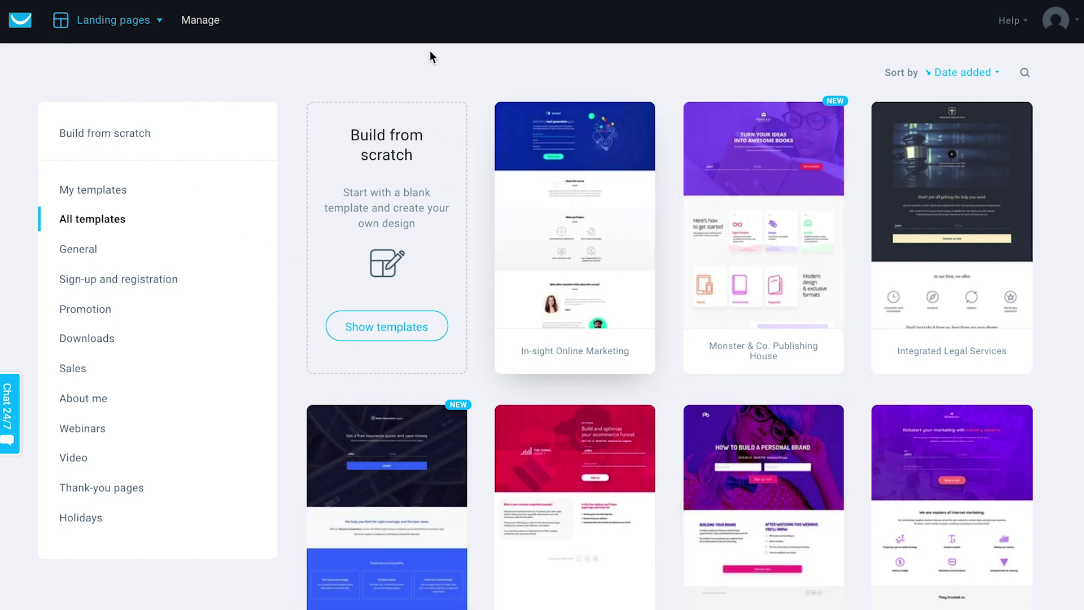
scroll(407, 448, "down", 3)
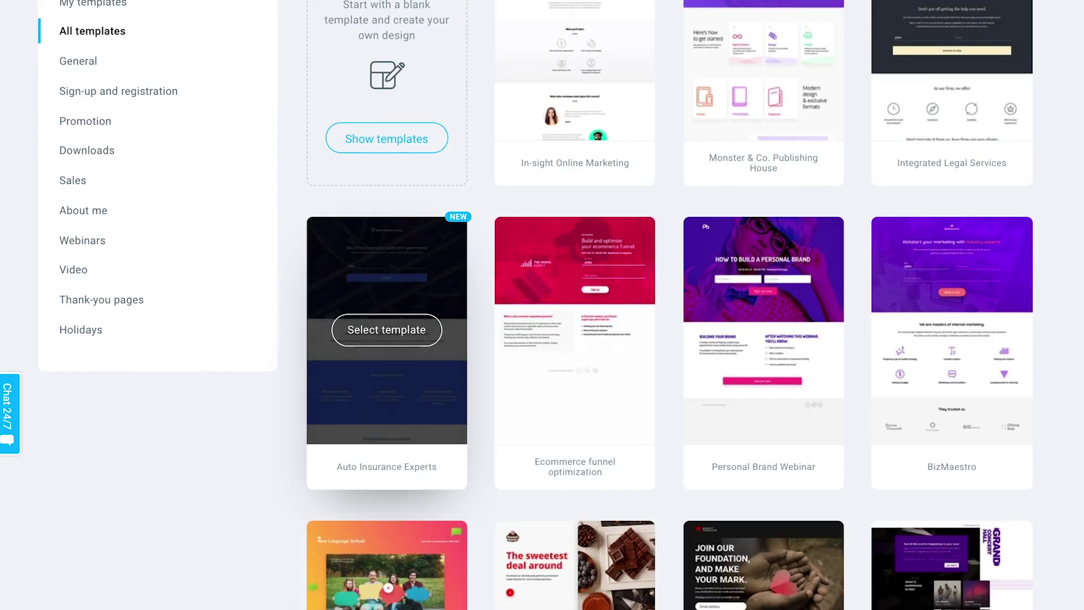
scroll(1072, 182, "down", 3)
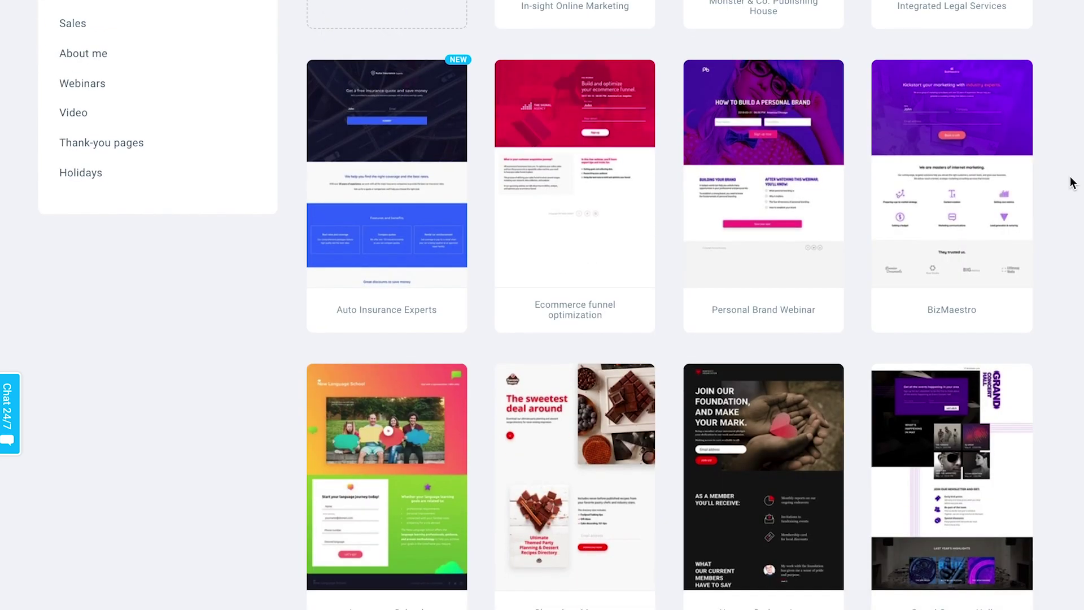
left_click(395, 483)
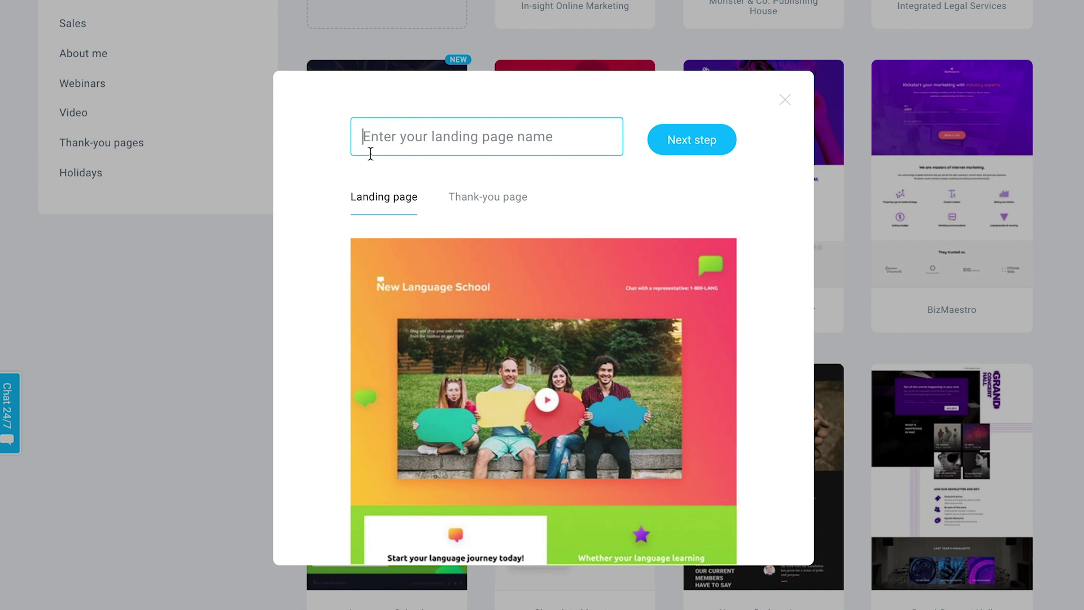
Name the landing page "New school signups" and, after previewing its landing and thank-you pages, continue to the editor
type("NEW SC")
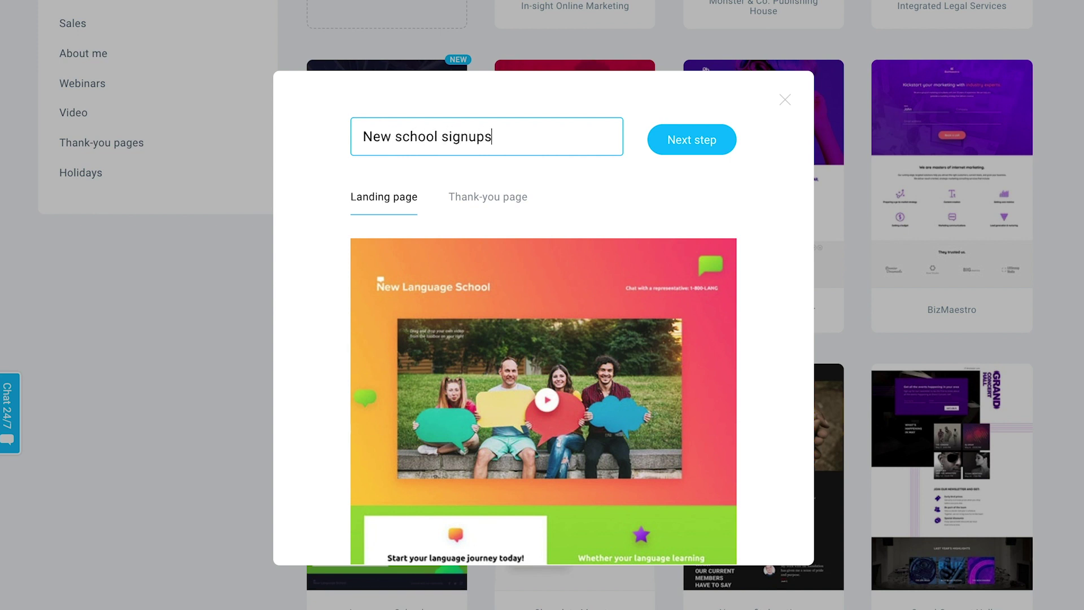
scroll(391, 321, "down", 5)
scroll(392, 321, "up", 5)
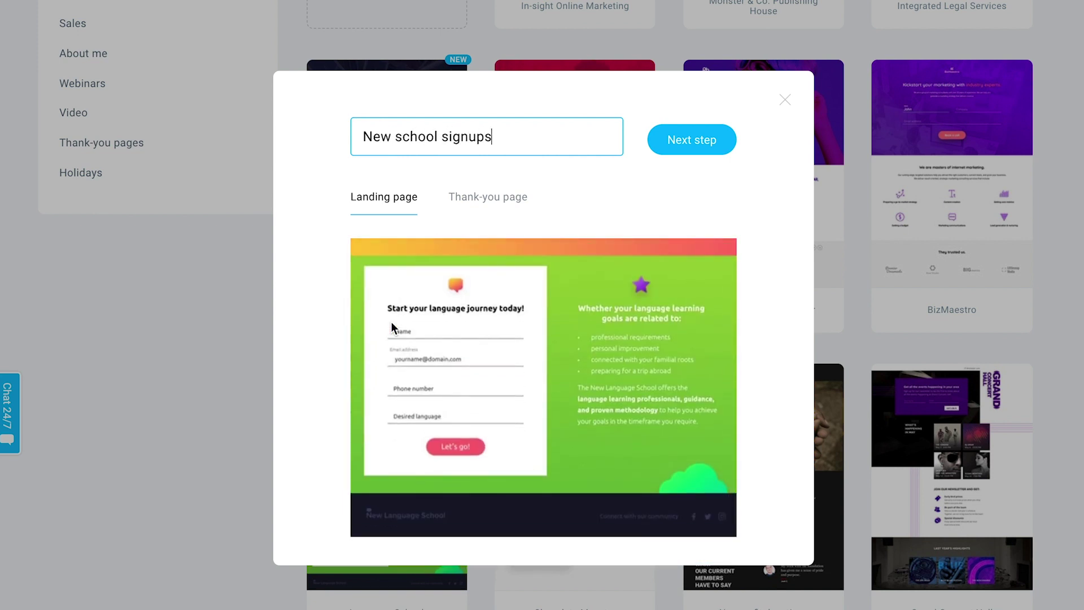
left_click(499, 208)
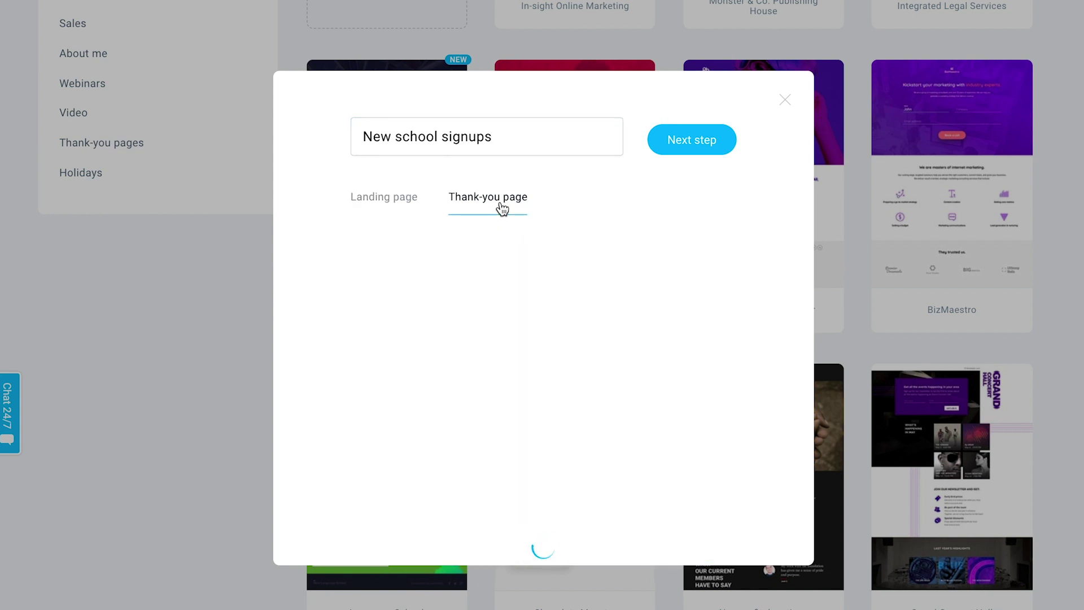
scroll(554, 345, "down", 4)
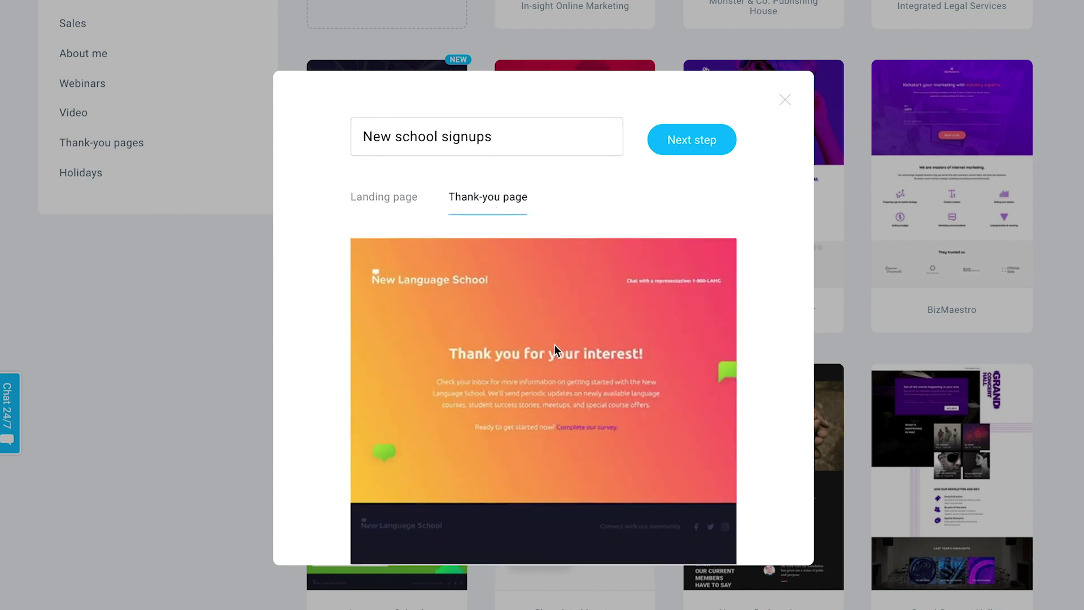
scroll(554, 344, "up", 4)
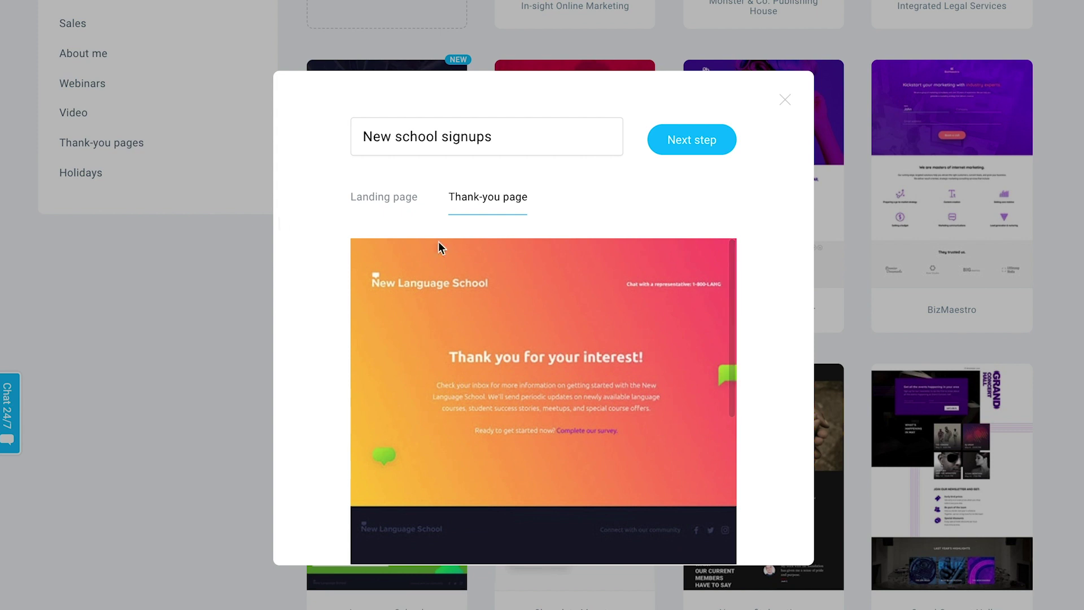
left_click(686, 155)
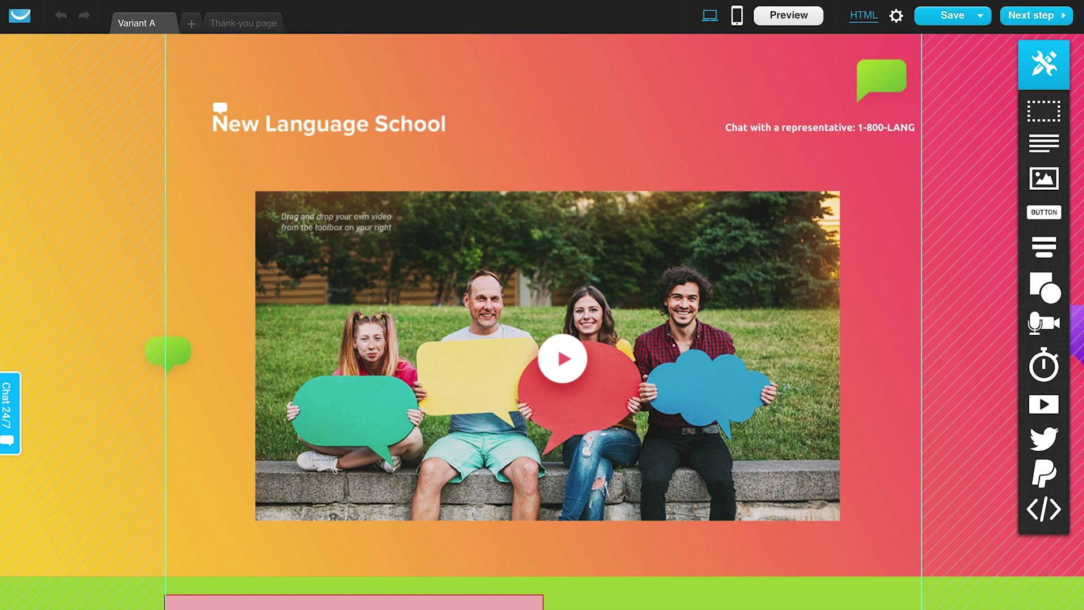
Add Variant B of the landing page and open its form button text for editing
left_click(193, 23)
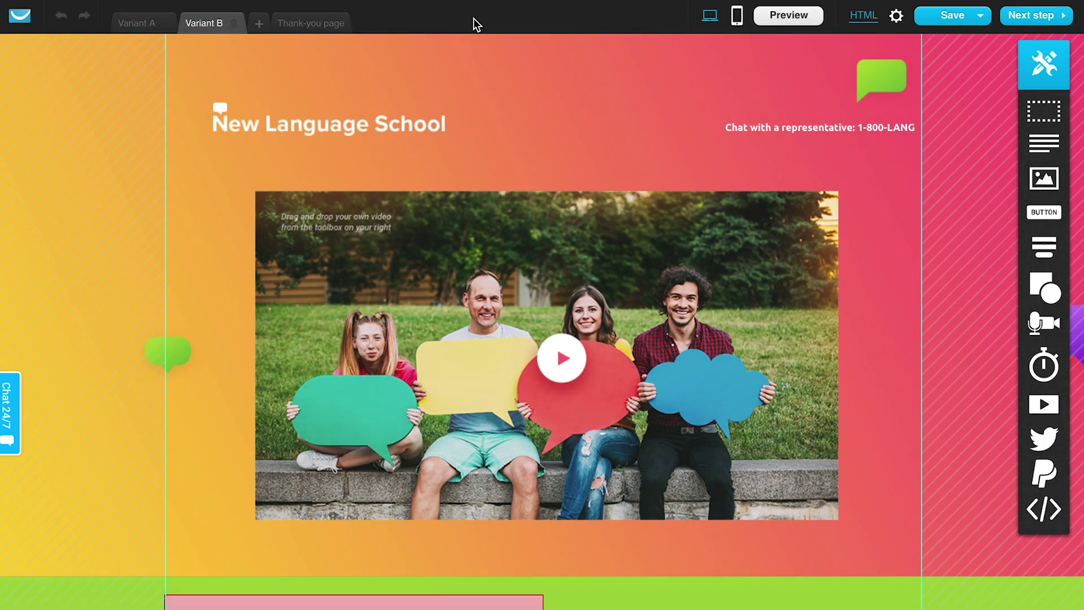
scroll(486, 143, "down", 8)
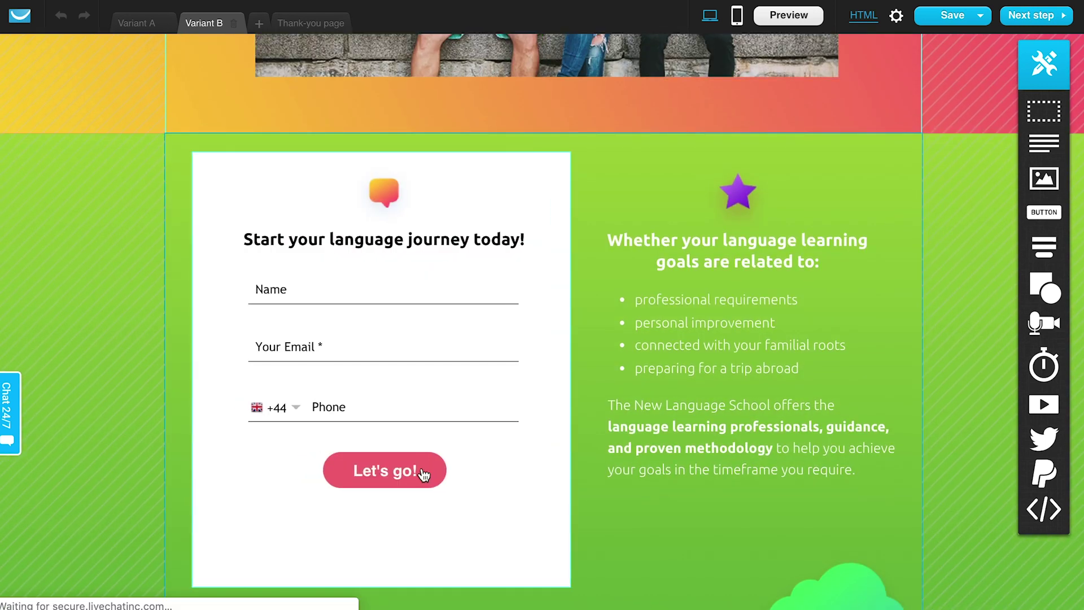
left_click(423, 474)
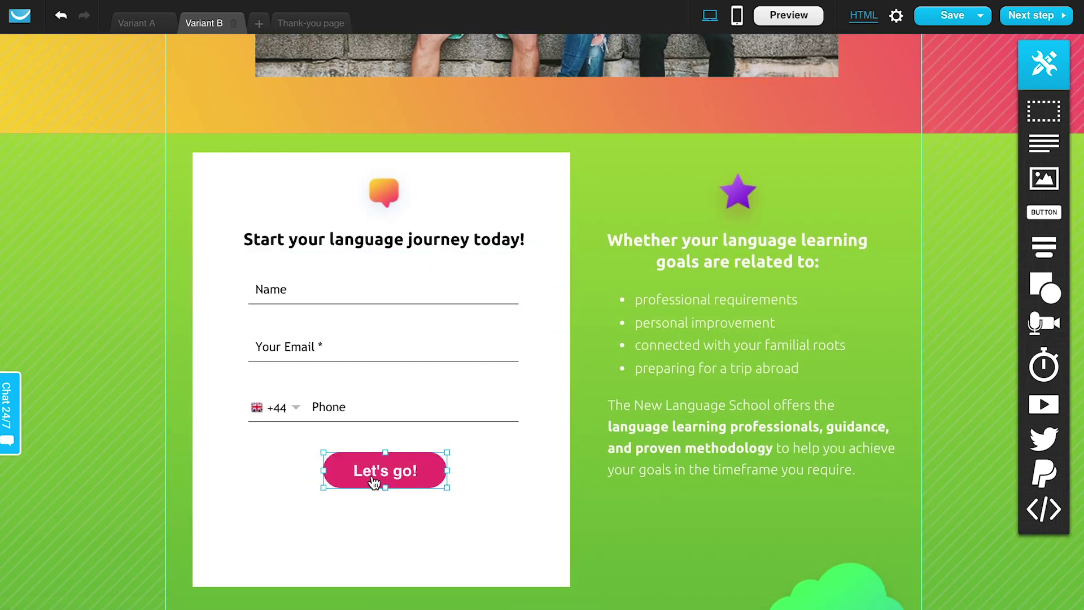
double_click(375, 477)
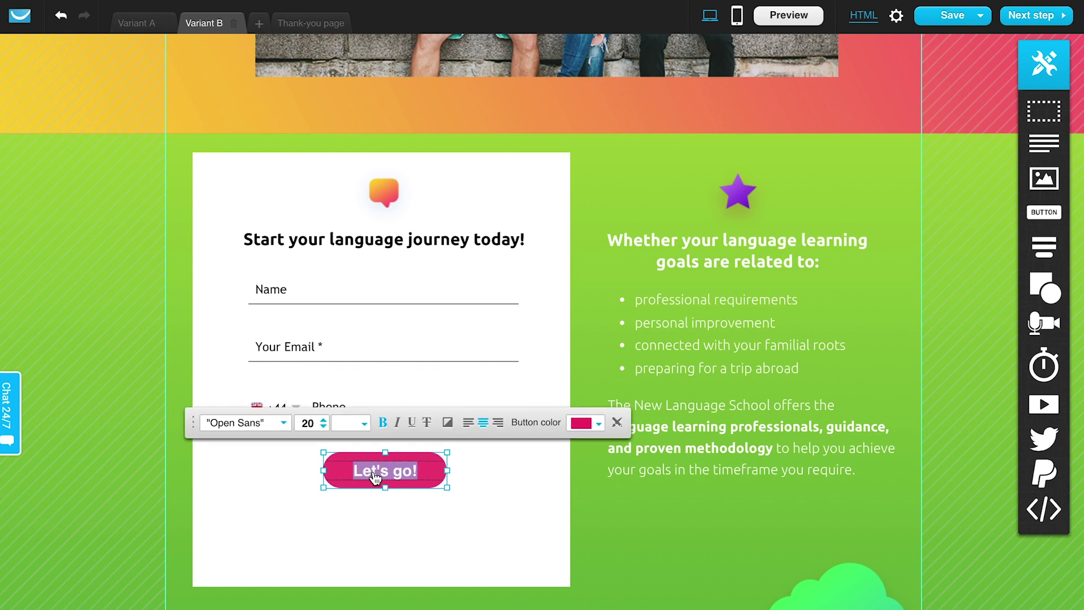
left_click(374, 477)
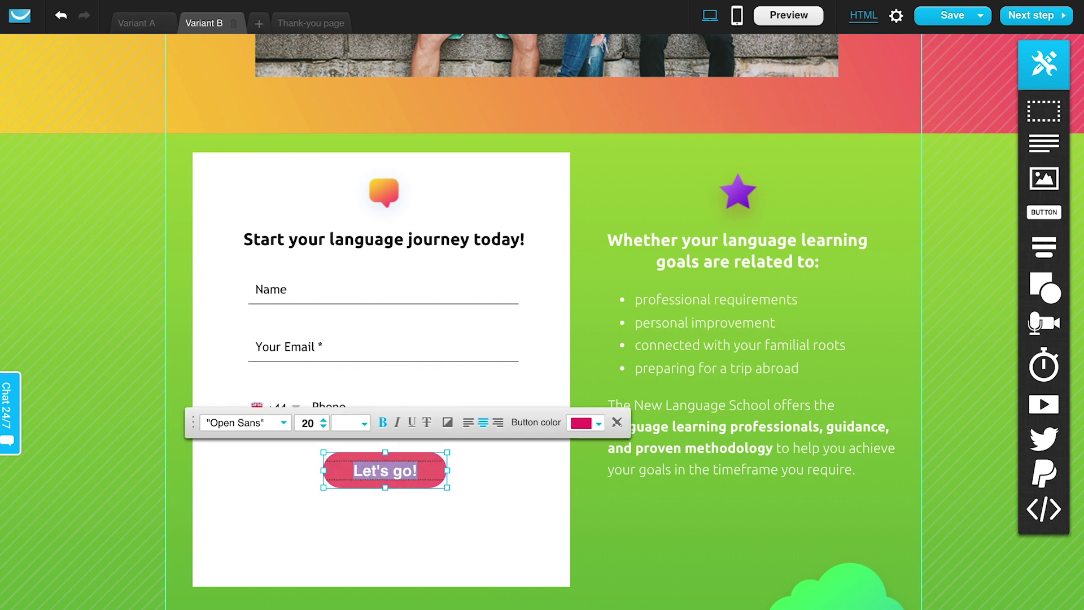
Change the sign-up form's button text in Variant A to "Sign up today!"
left_click(134, 22)
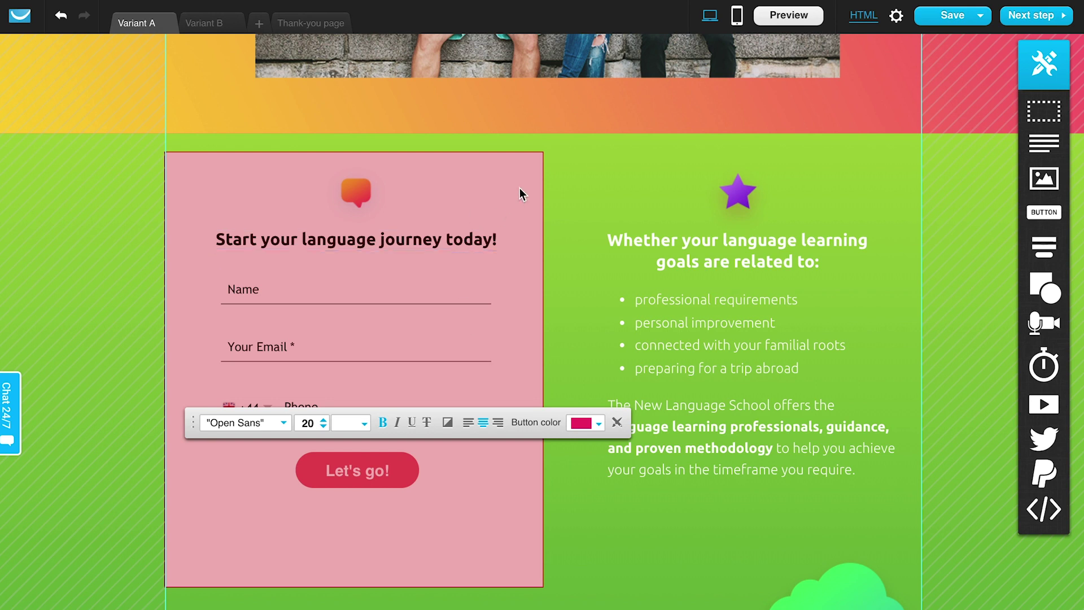
double_click(390, 477)
type("S")
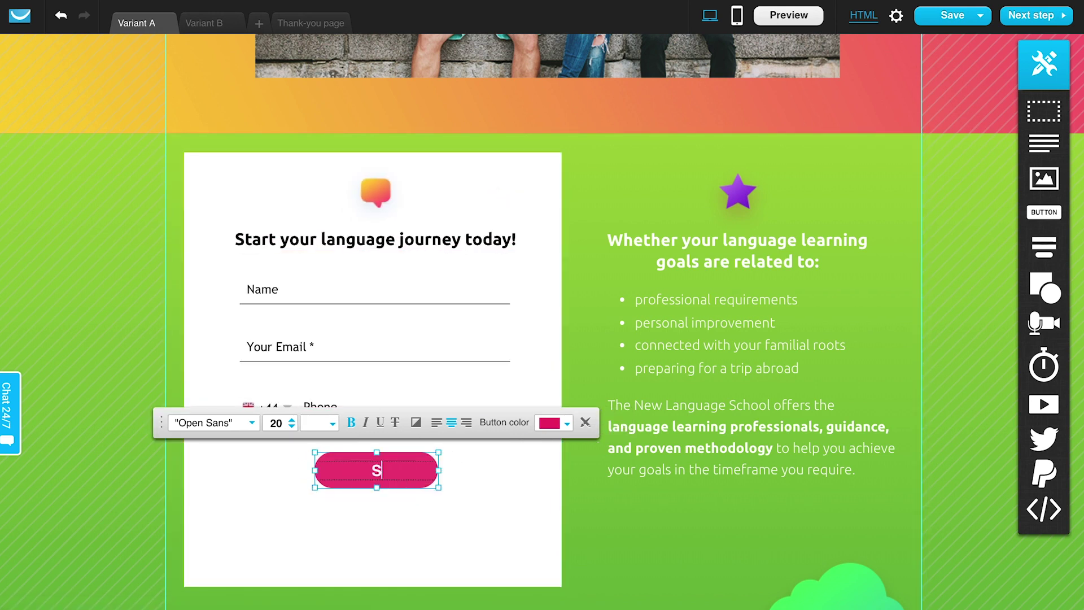
type("ign up today!")
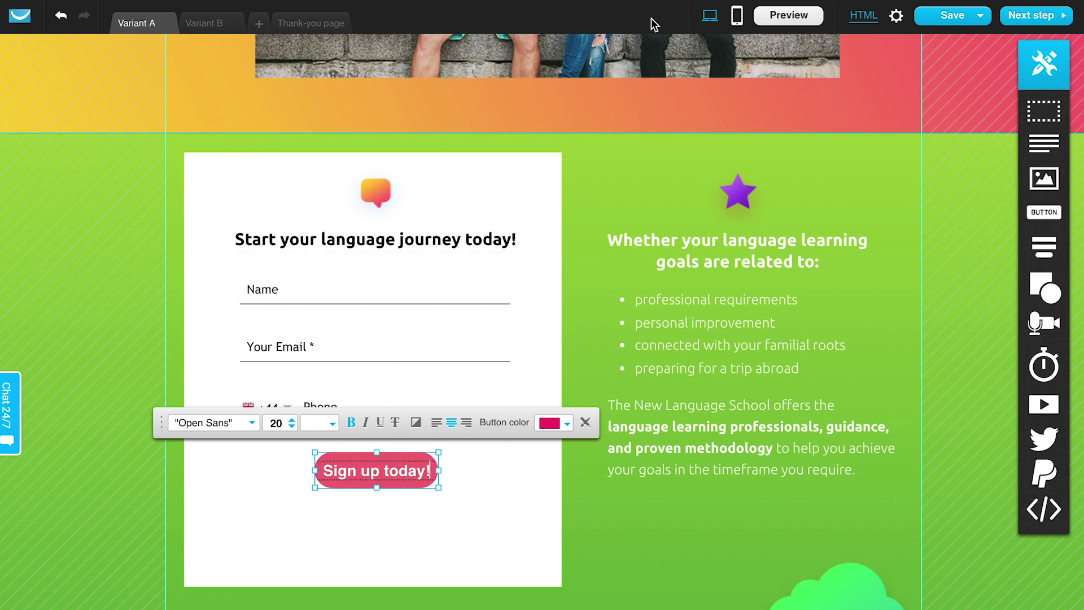
left_click(649, 116)
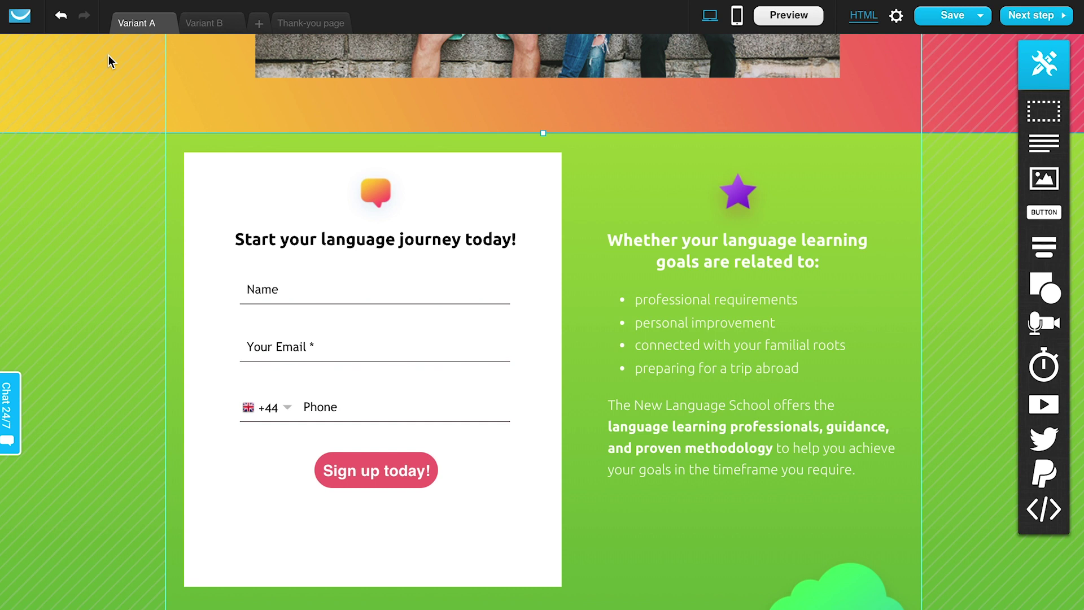
Delete Variant B of the landing page
scroll(266, 198, "up", 8)
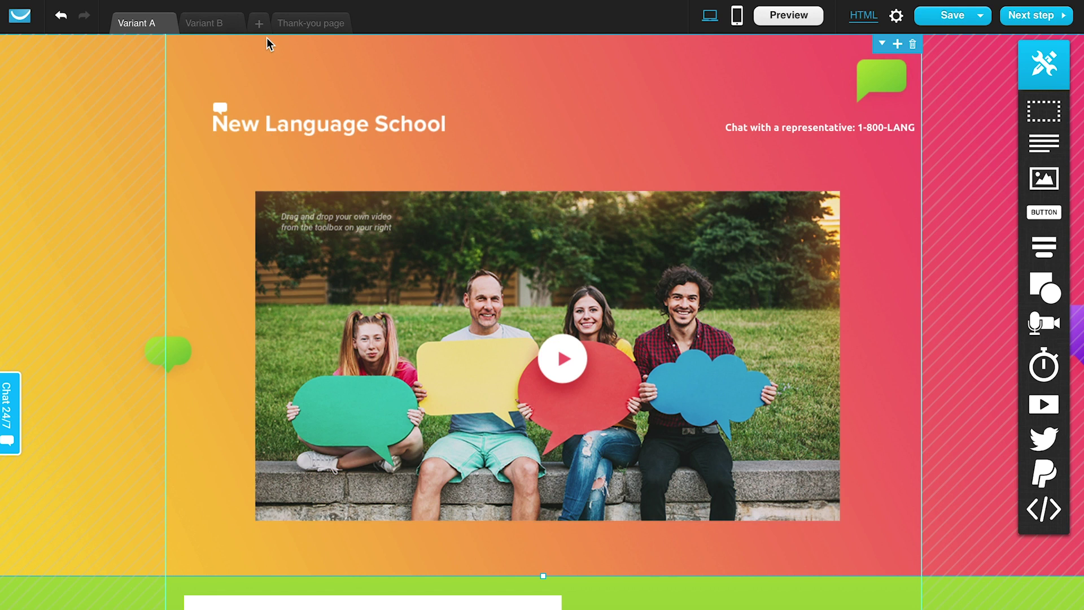
left_click(223, 30)
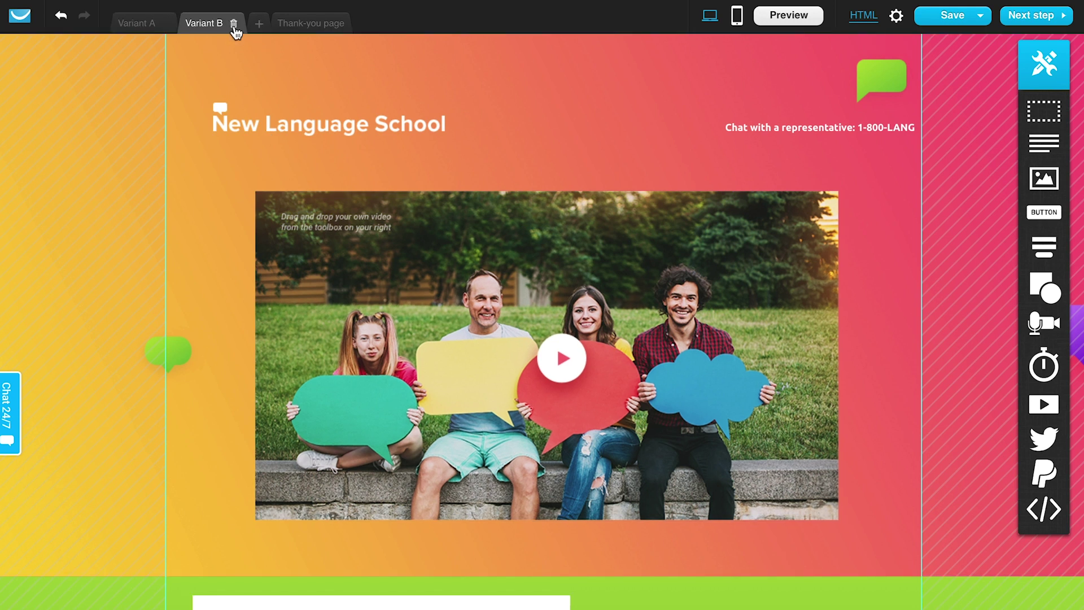
left_click(234, 24)
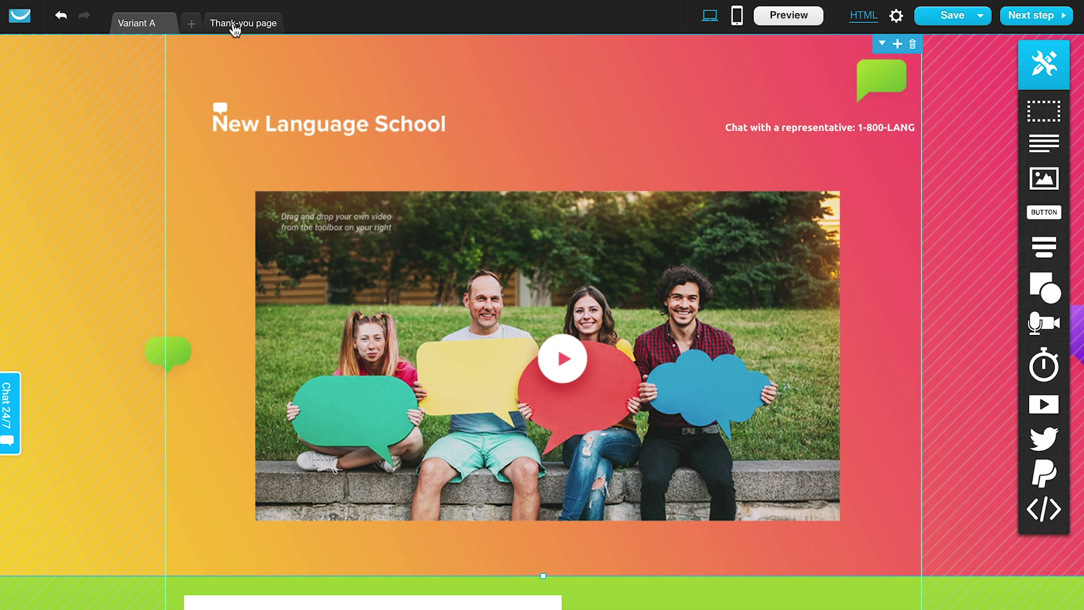
Review the thank-you page's content and the desktop layout of Variant A
left_click(260, 28)
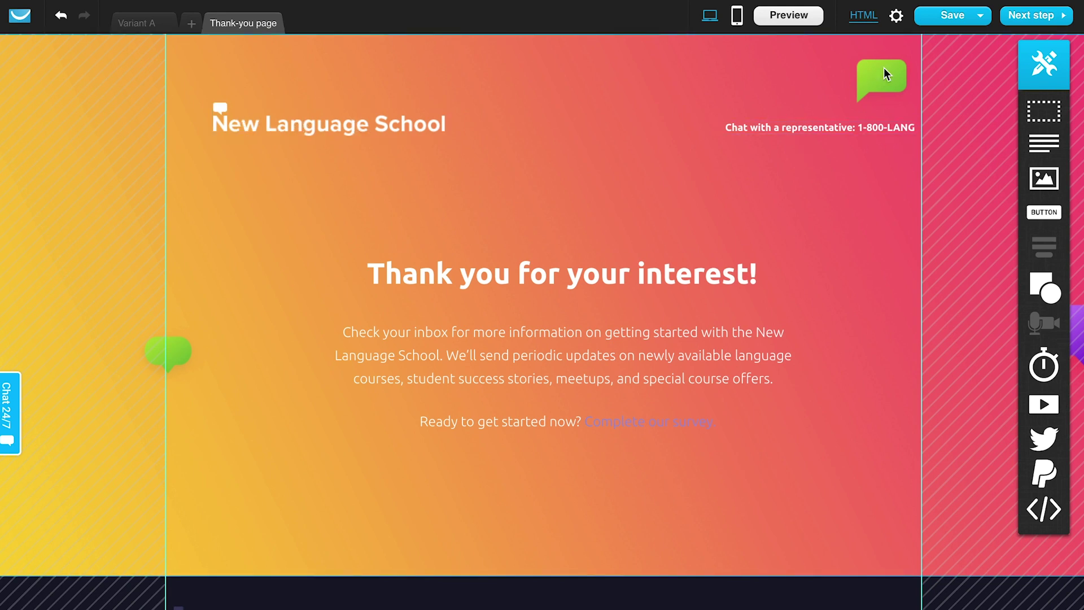
left_click(142, 24)
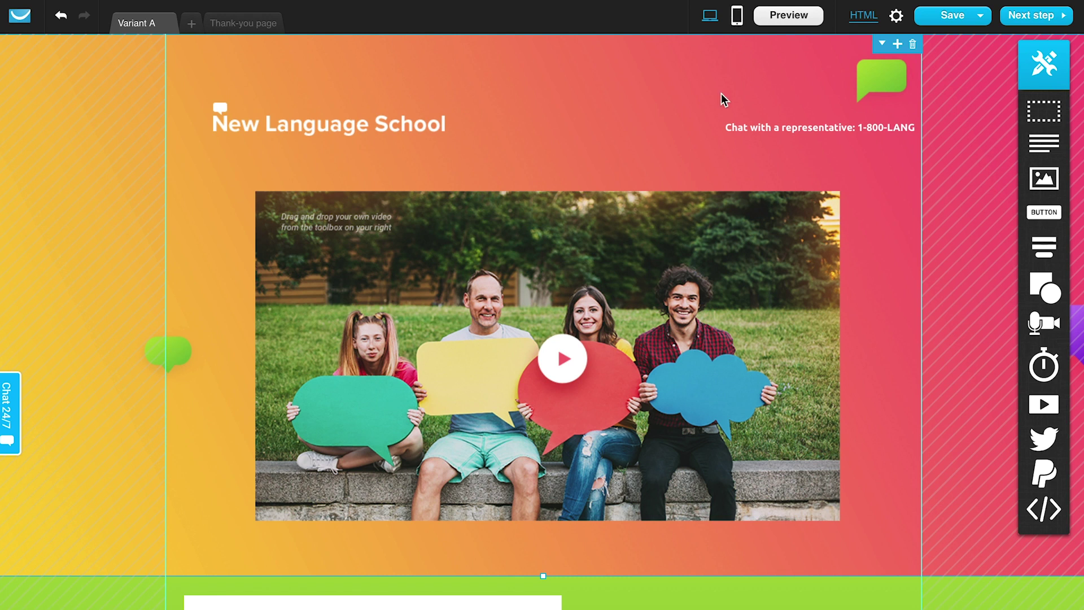
scroll(493, 373, "down", 10)
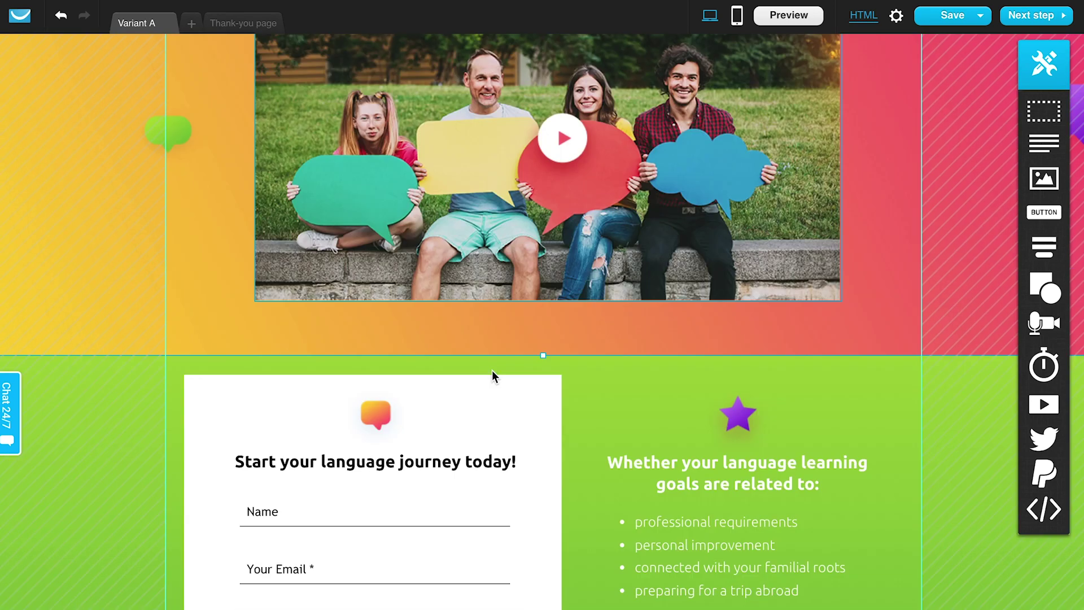
scroll(492, 362, "up", 10)
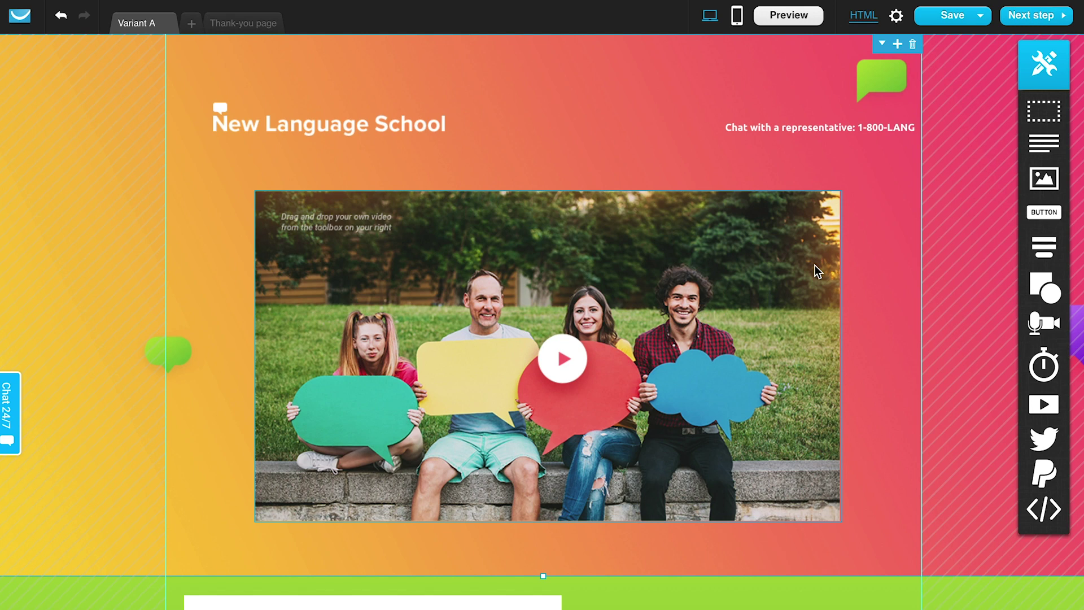
Switch the editor to the mobile view and hide the green cloud image above the sign-up form
left_click(738, 25)
left_click(533, 373)
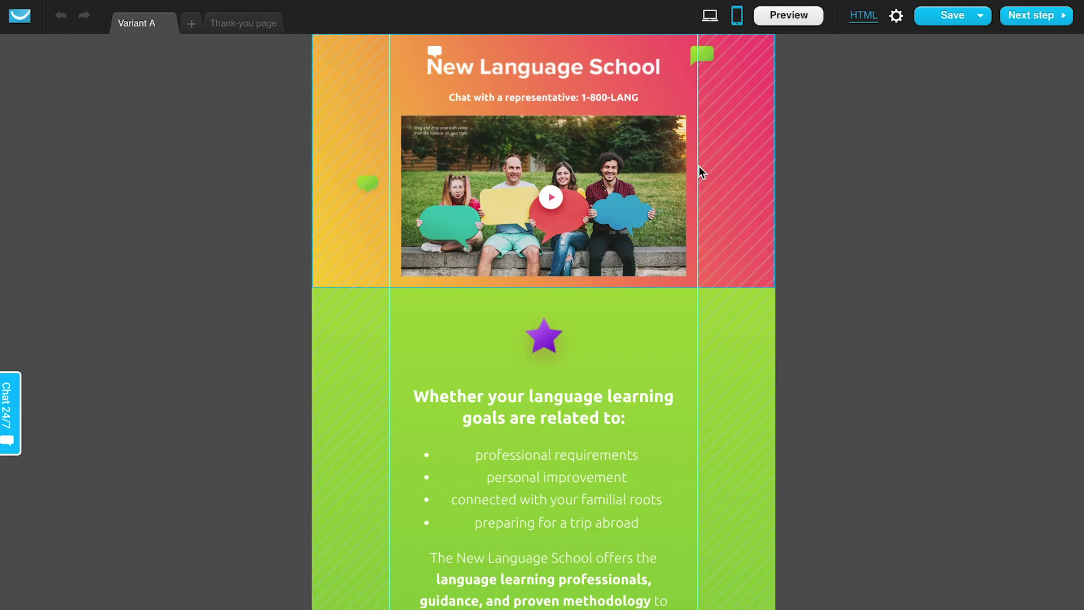
scroll(554, 412, "down", 5)
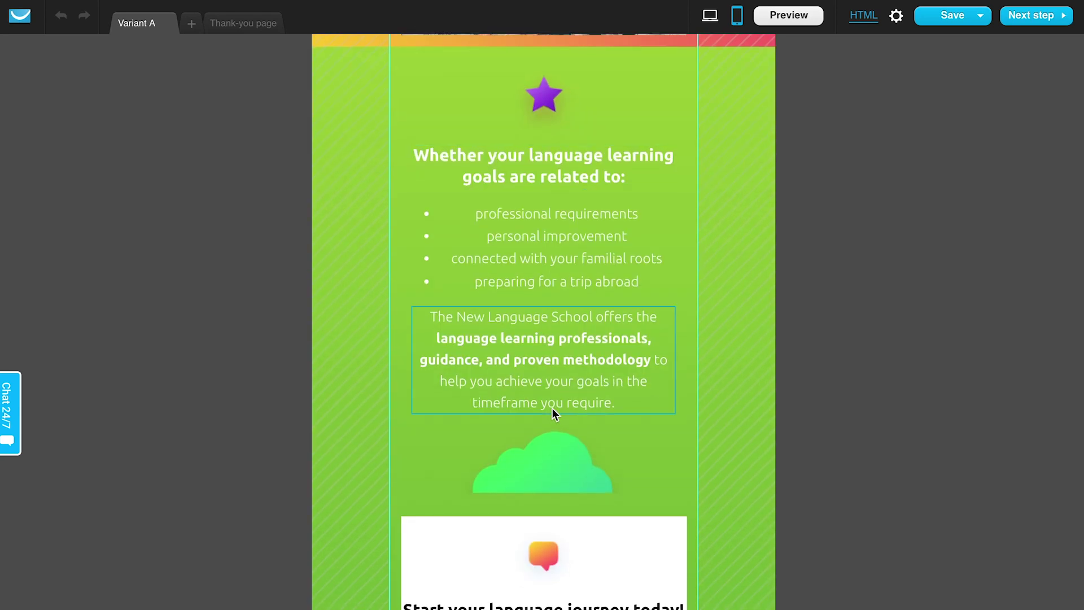
scroll(552, 412, "down", 7)
scroll(552, 414, "up", 12)
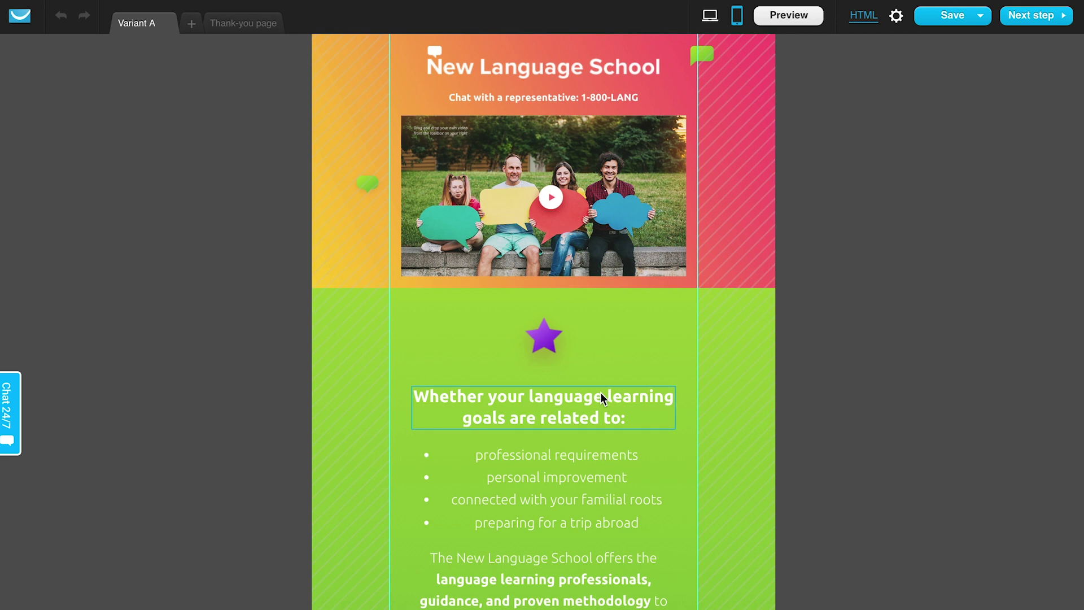
scroll(601, 392, "down", 10)
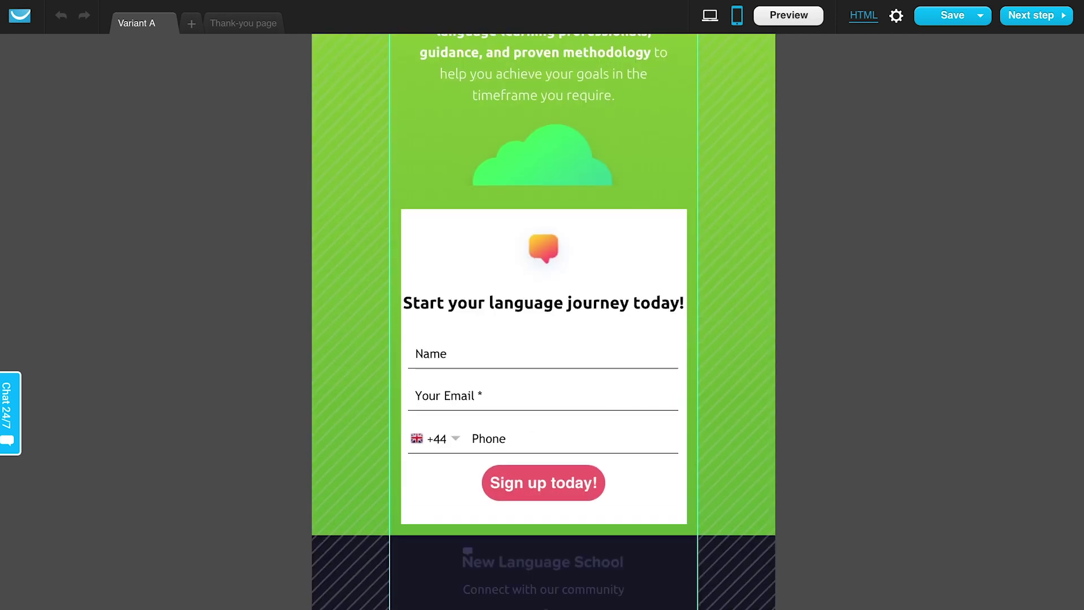
left_click(567, 165)
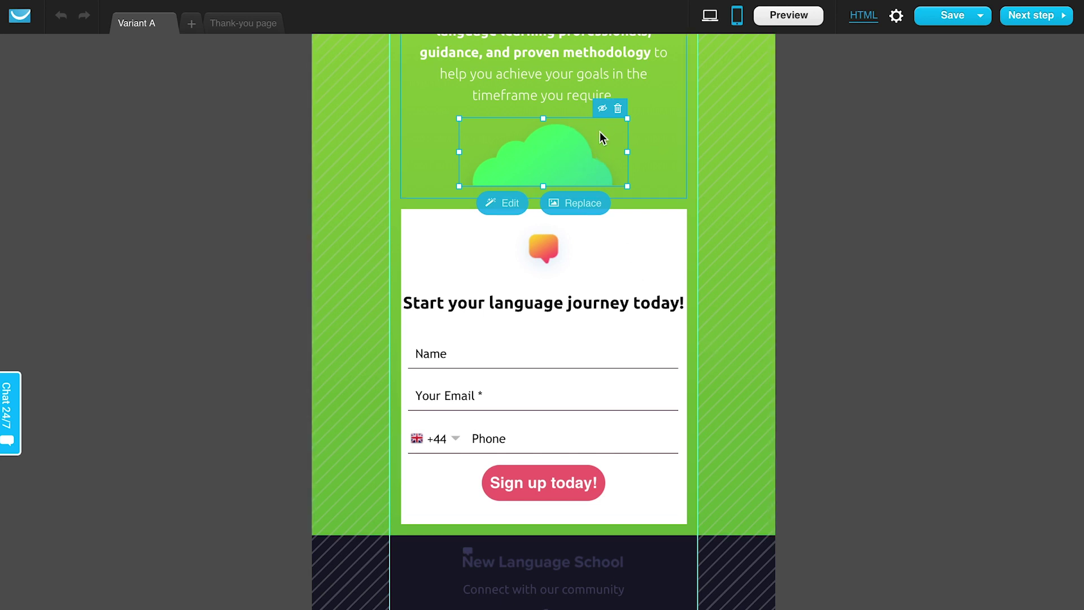
left_click(602, 108)
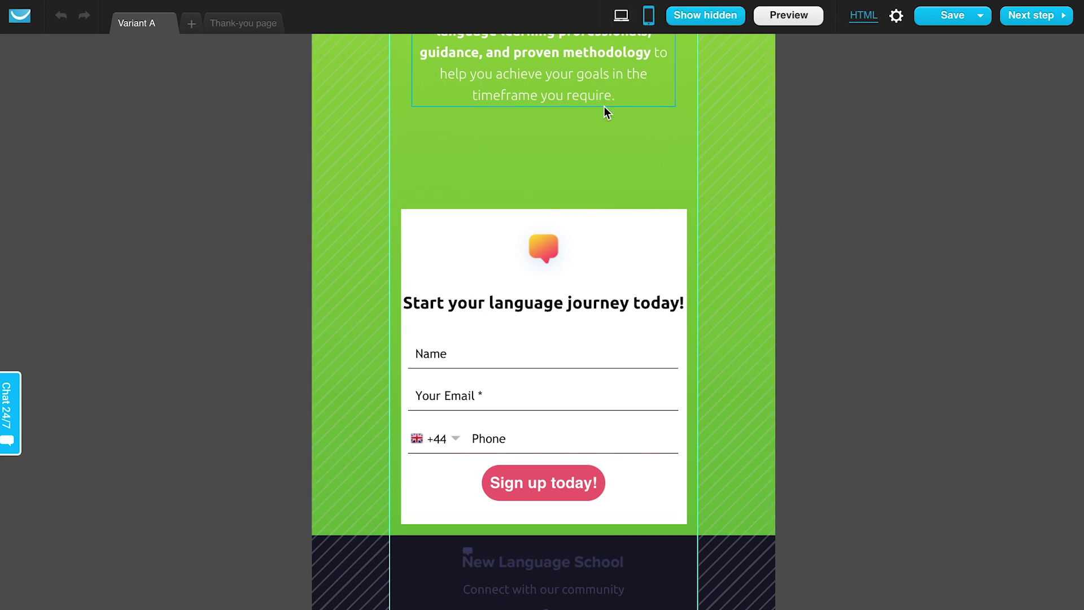
Move the sign-up form closer to the text above it in the mobile view, and return it to about its original position
left_click_drag(638, 239, 641, 182)
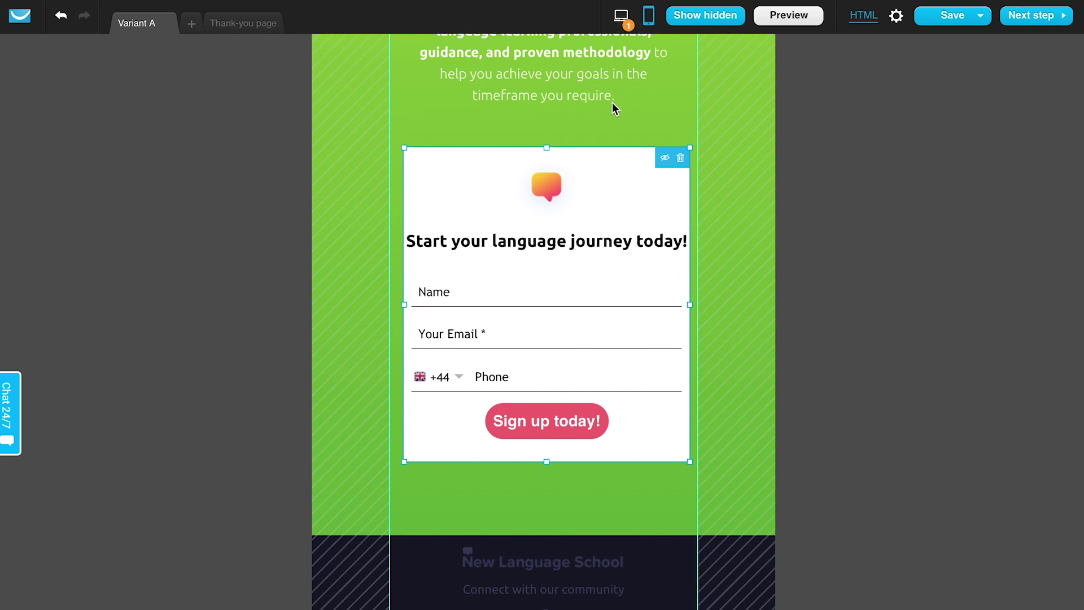
left_click_drag(608, 169, 602, 222)
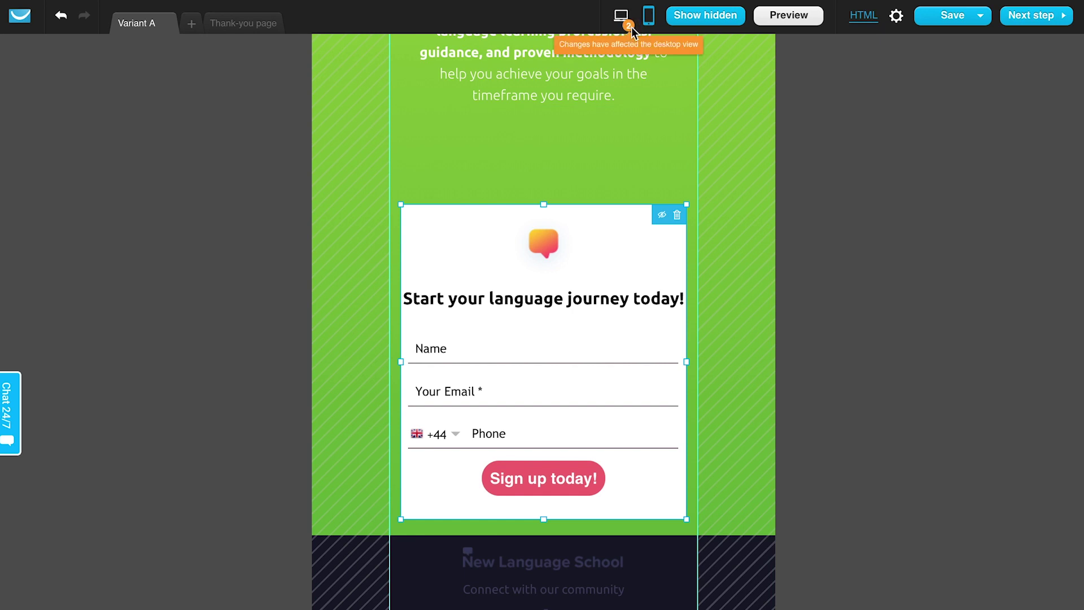
scroll(538, 233, "down", 1)
scroll(537, 233, "up", 10)
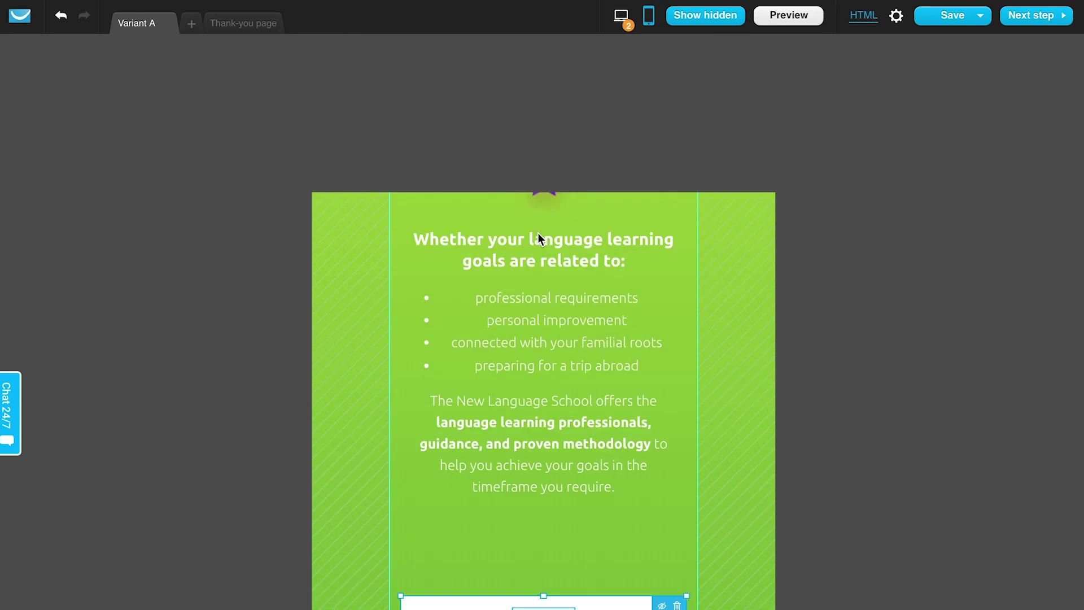
scroll(538, 237, "down", 8)
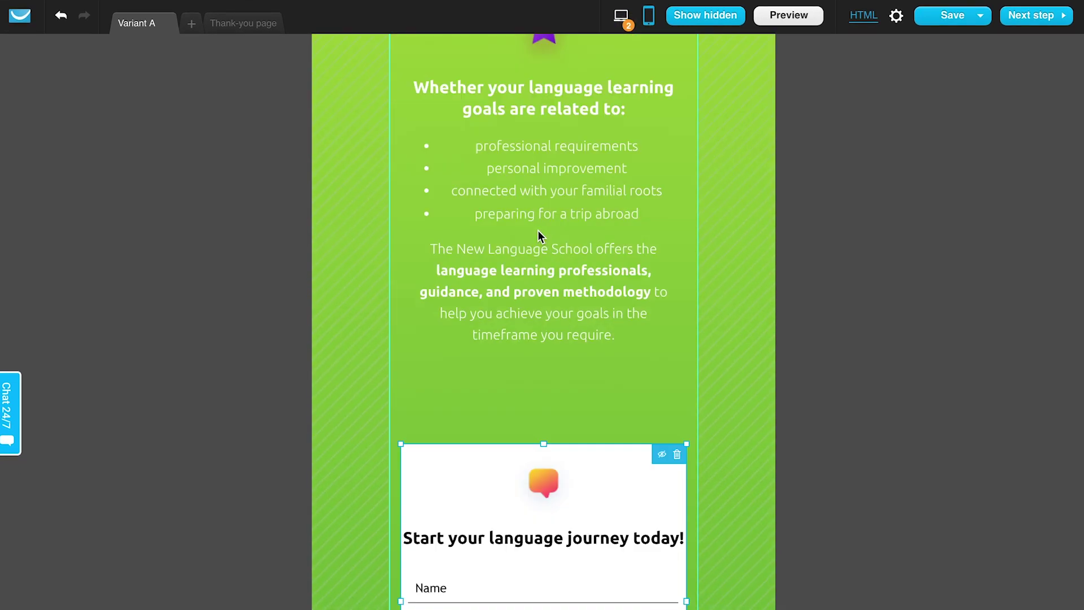
Return to the desktop view and review the page's SEO and additional settings and the save options
left_click(622, 16)
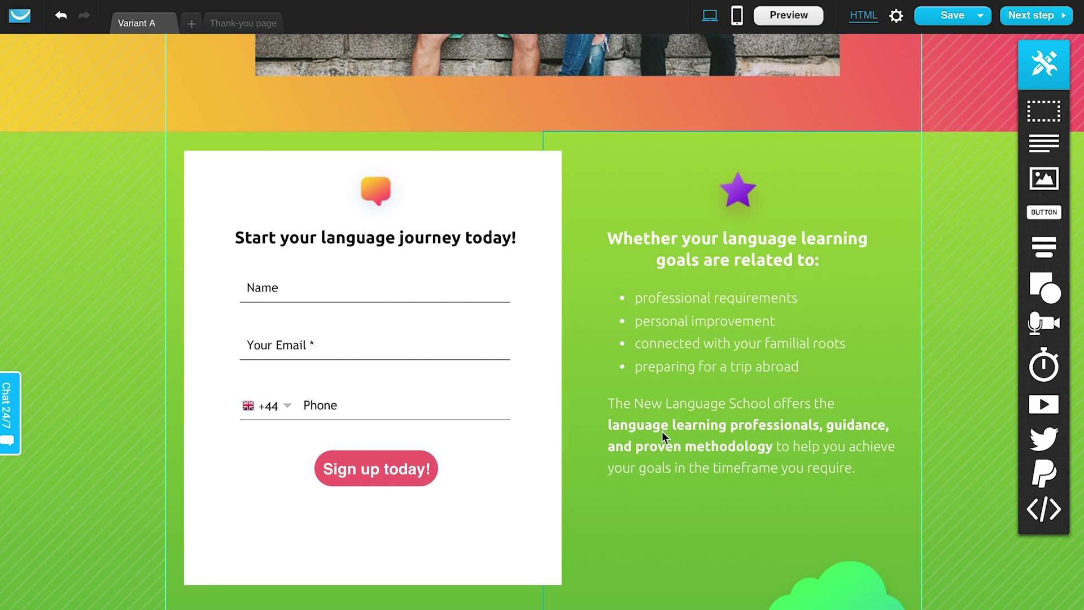
scroll(664, 432, "up", 2)
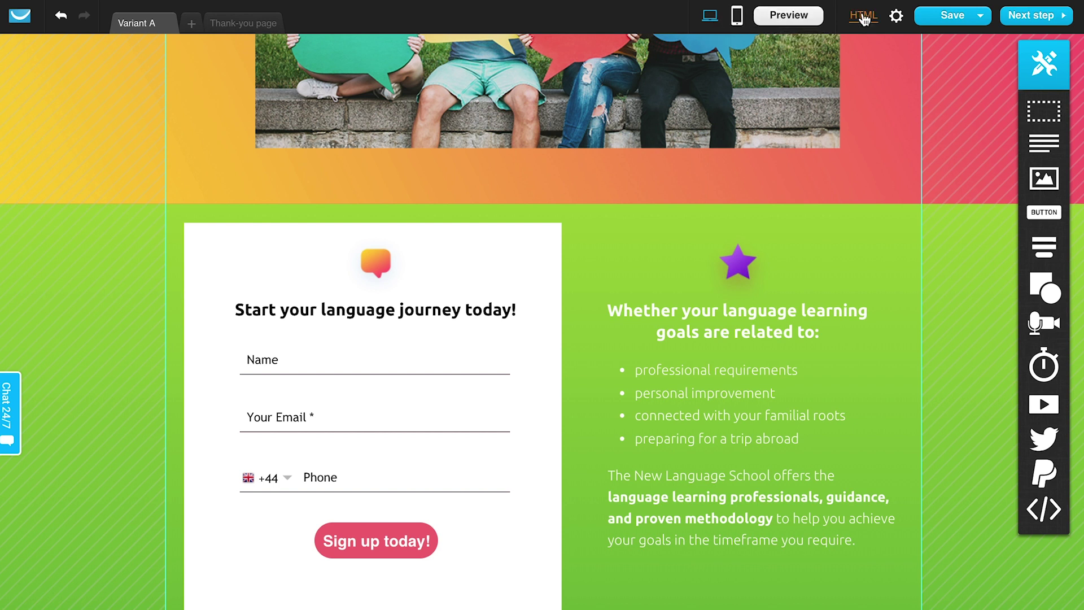
left_click(896, 18)
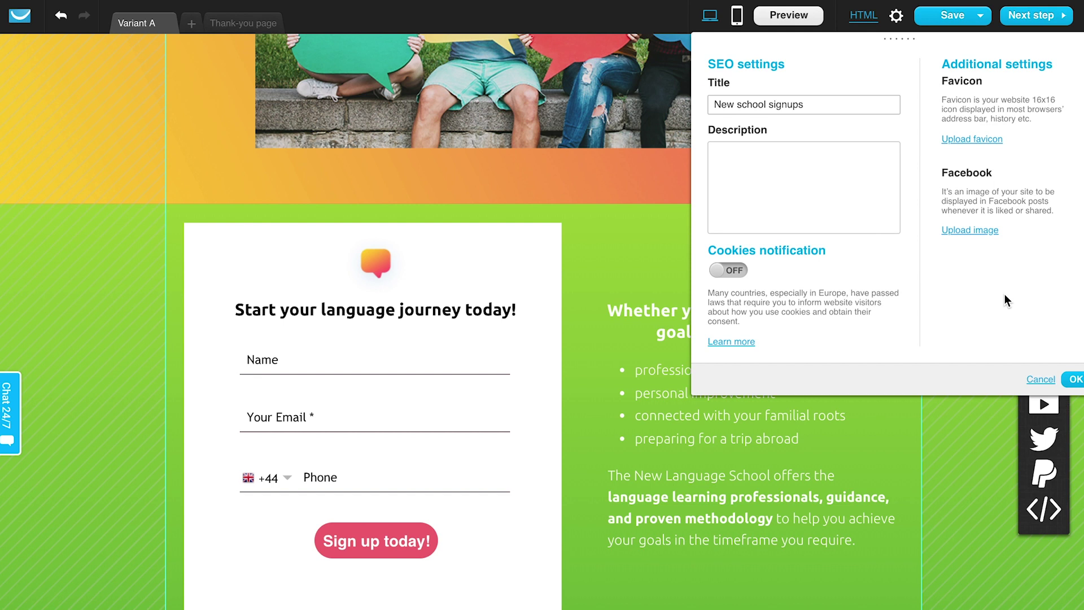
left_click(1076, 384)
left_click(982, 18)
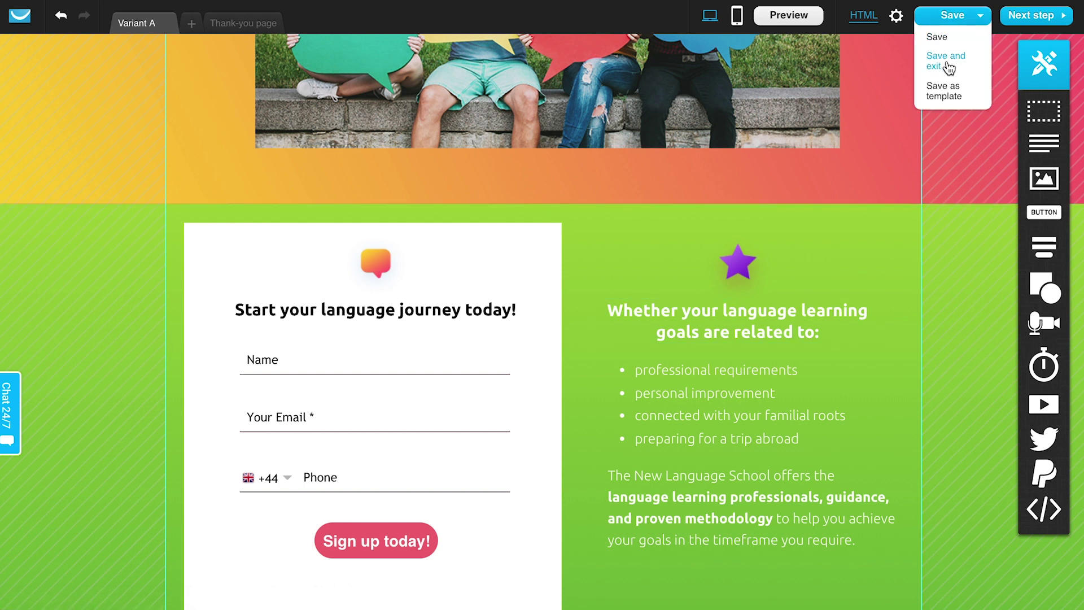
left_click(961, 94)
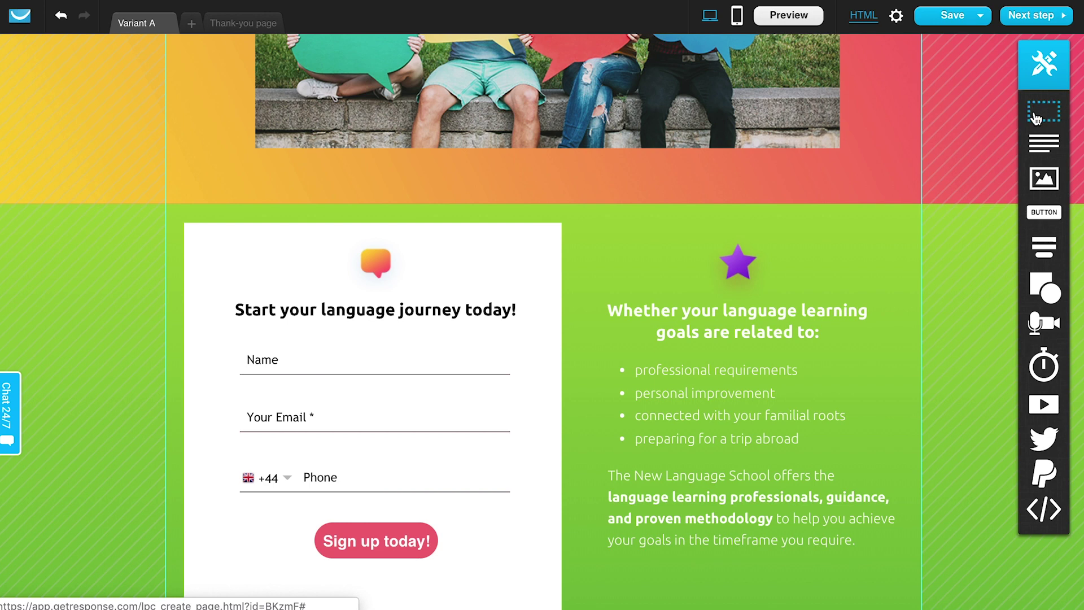
Insert an empty section between the video section and the green form section, and delete it again
scroll(792, 209, "up", 6)
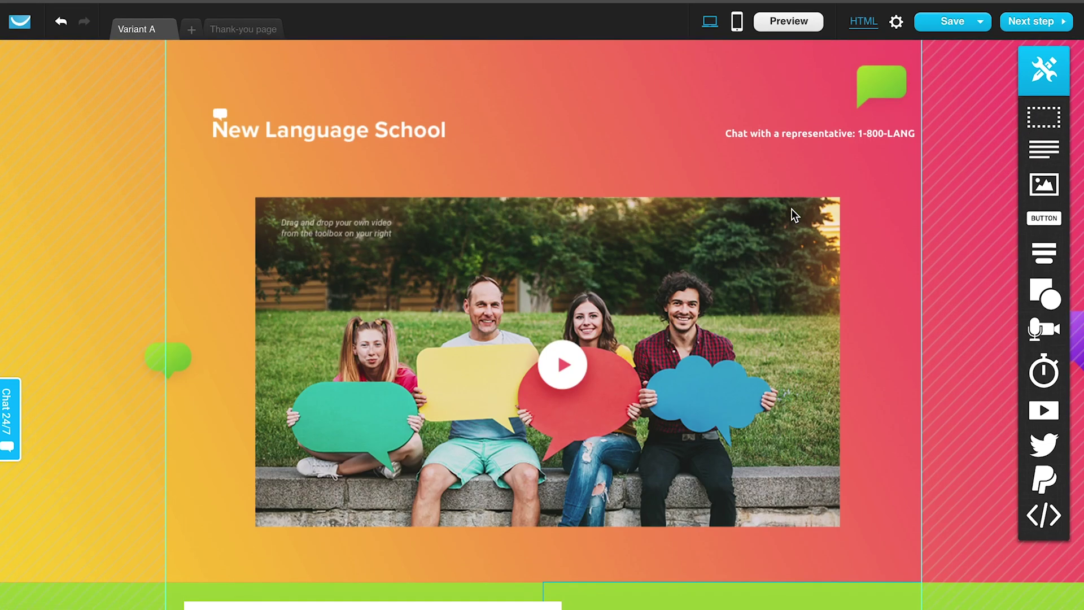
scroll(558, 290, "down", 9)
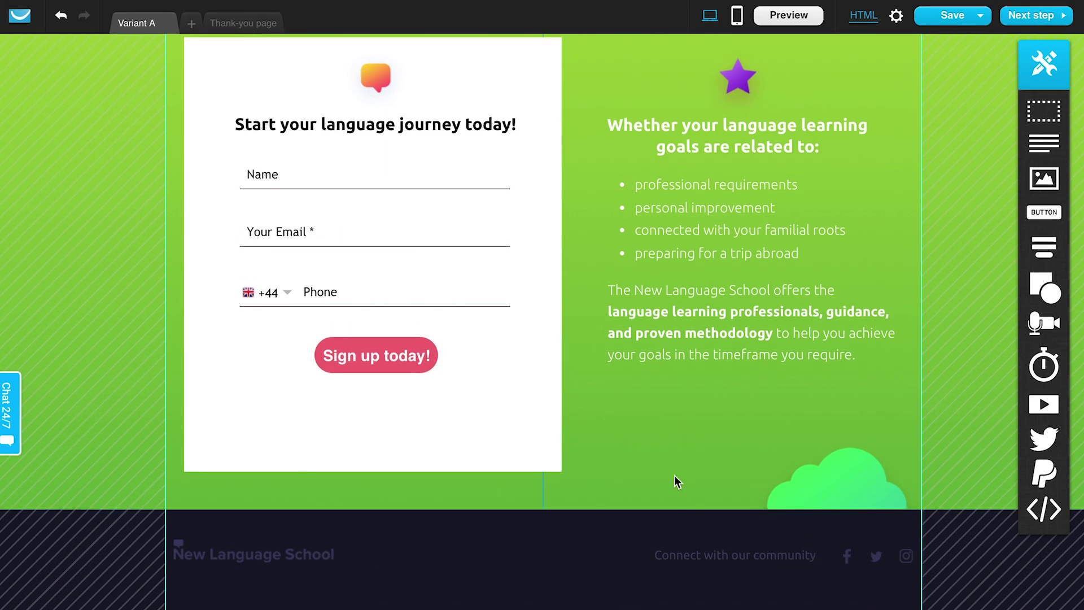
scroll(674, 476, "up", 6)
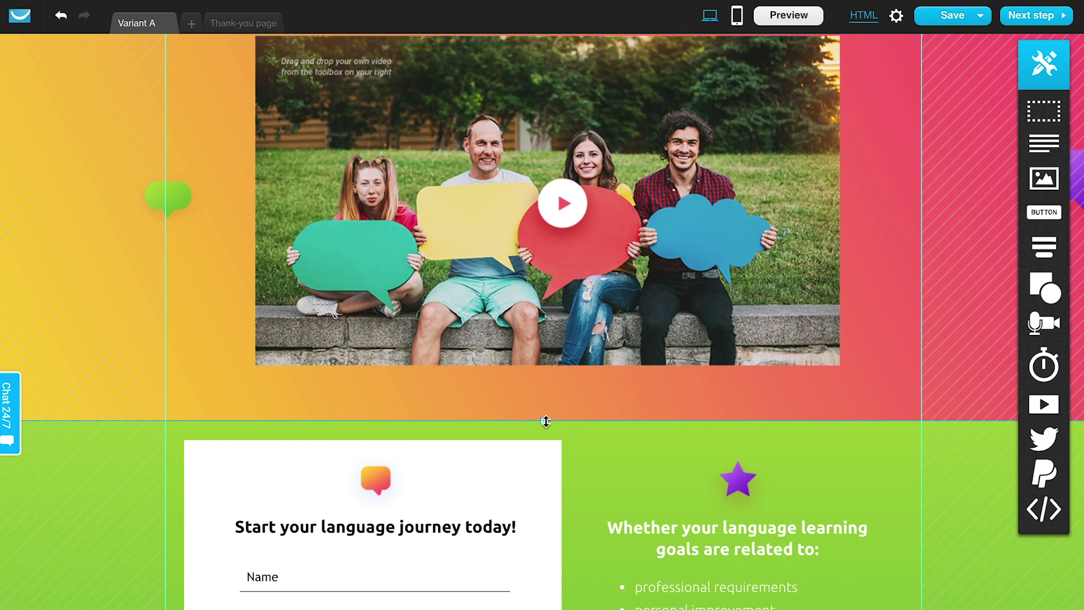
left_click_drag(1045, 112, 650, 397)
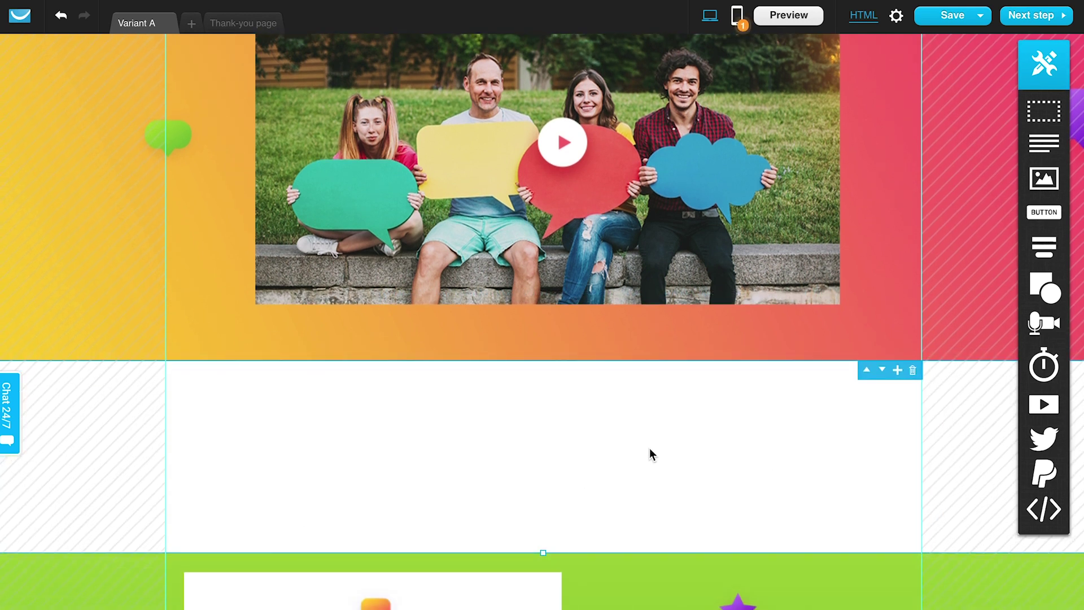
scroll(649, 449, "down", 3)
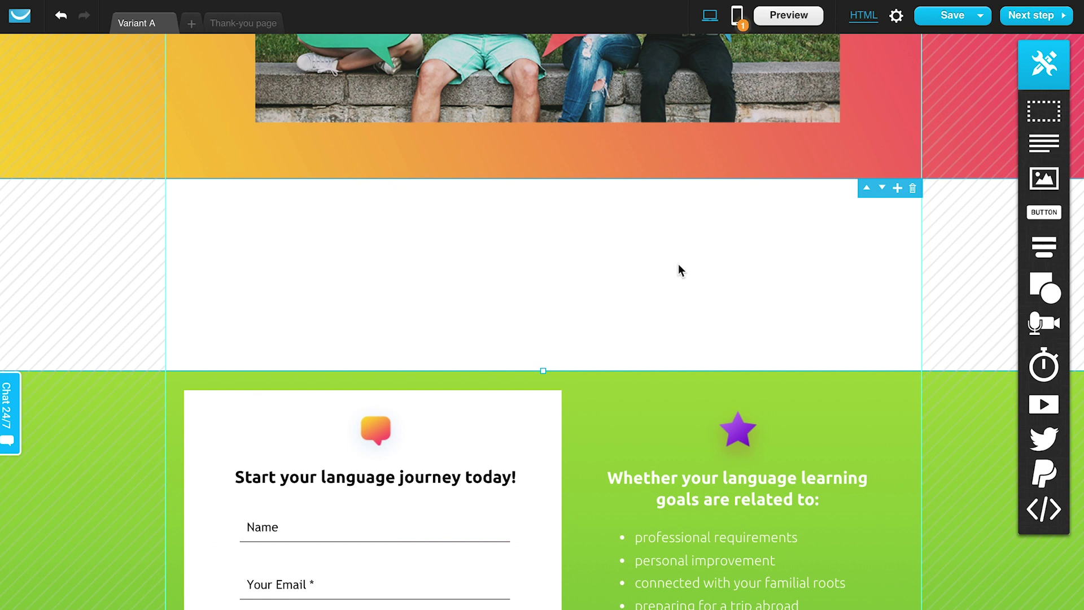
left_click(914, 188)
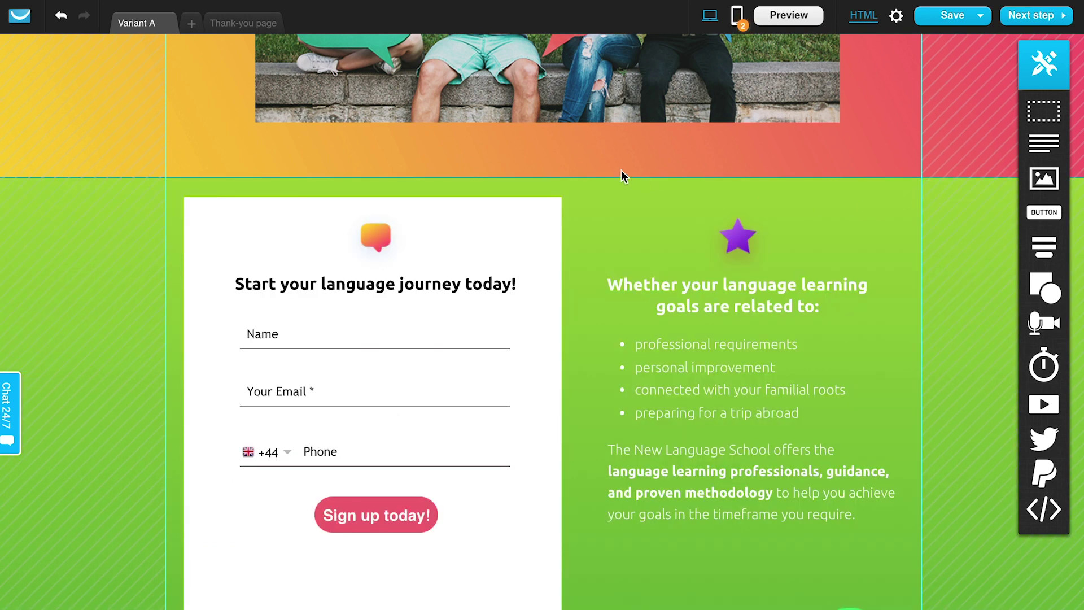
Shorten the video section by raising its lower edge, and extend the green form section downward to make room below the form
left_click_drag(542, 179, 541, 154)
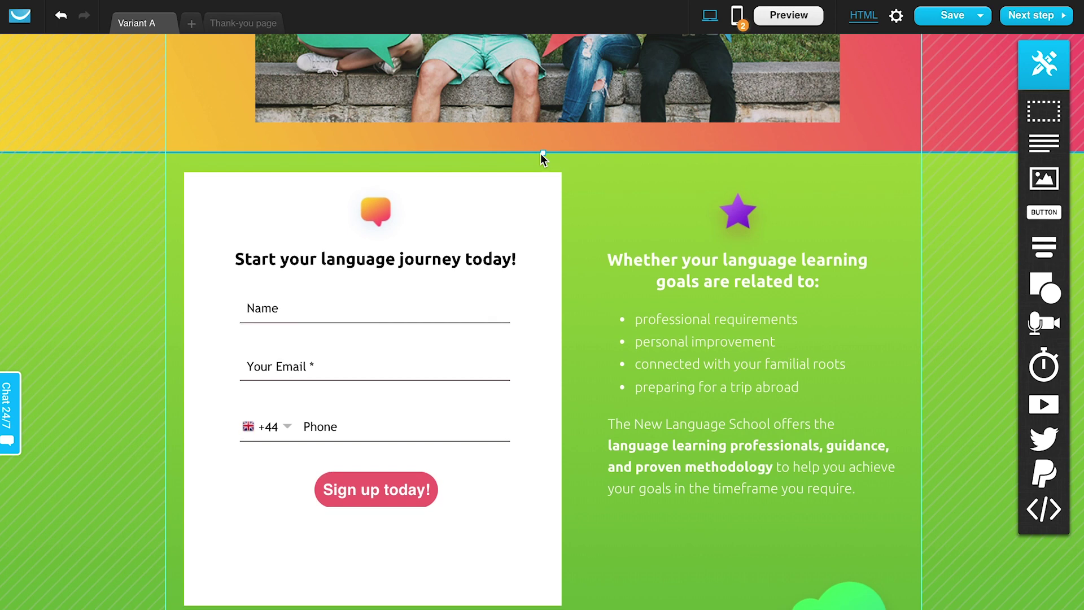
scroll(703, 188, "down", 3)
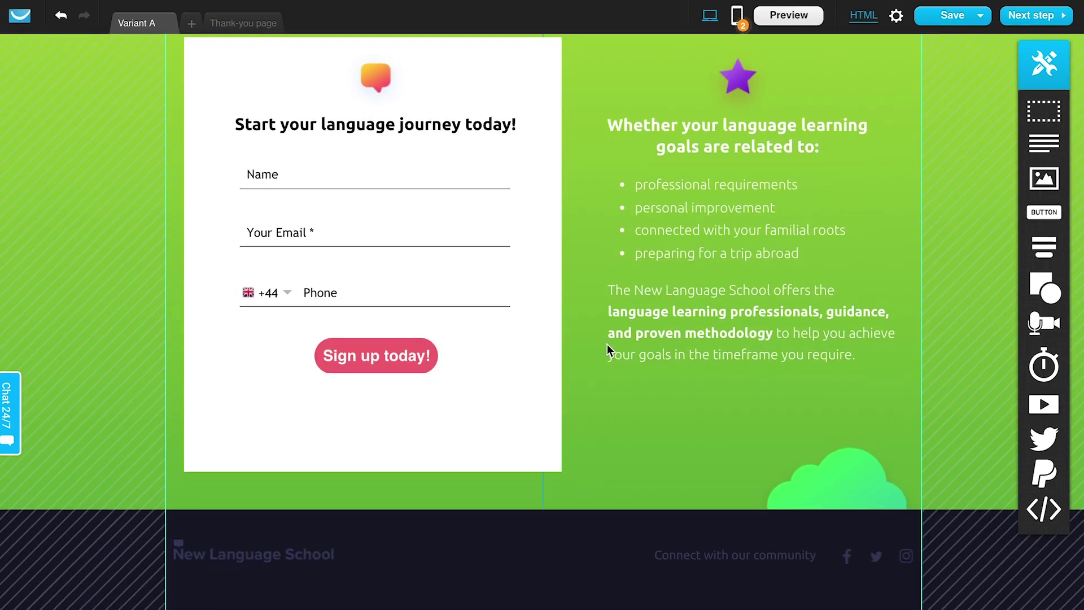
scroll(608, 346, "up", 9)
scroll(608, 344, "down", 4)
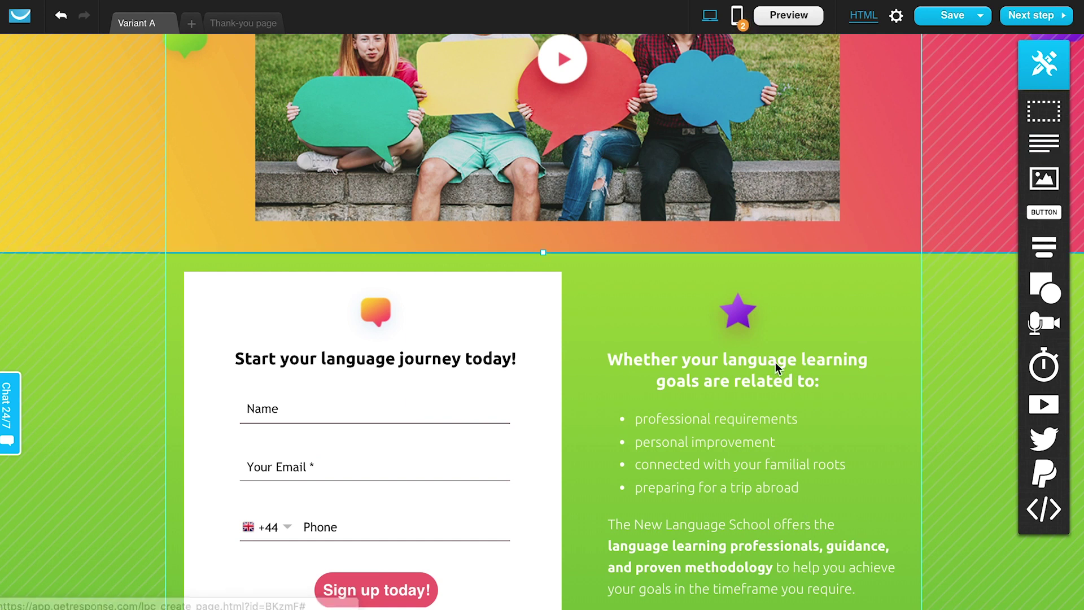
scroll(775, 362, "down", 5)
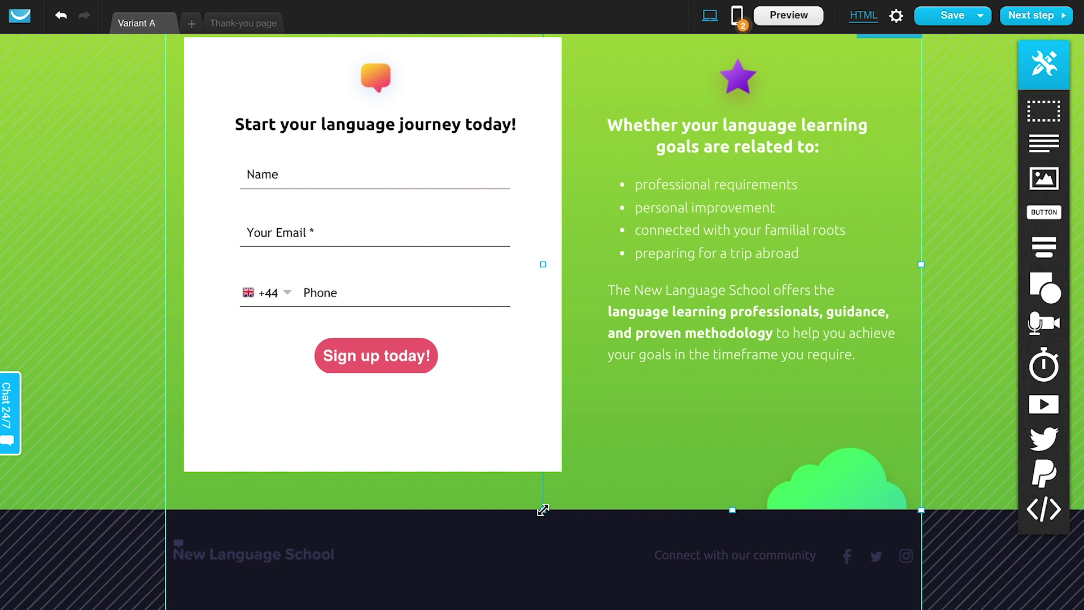
left_click_drag(543, 511, 539, 609)
scroll(619, 480, "down", 3)
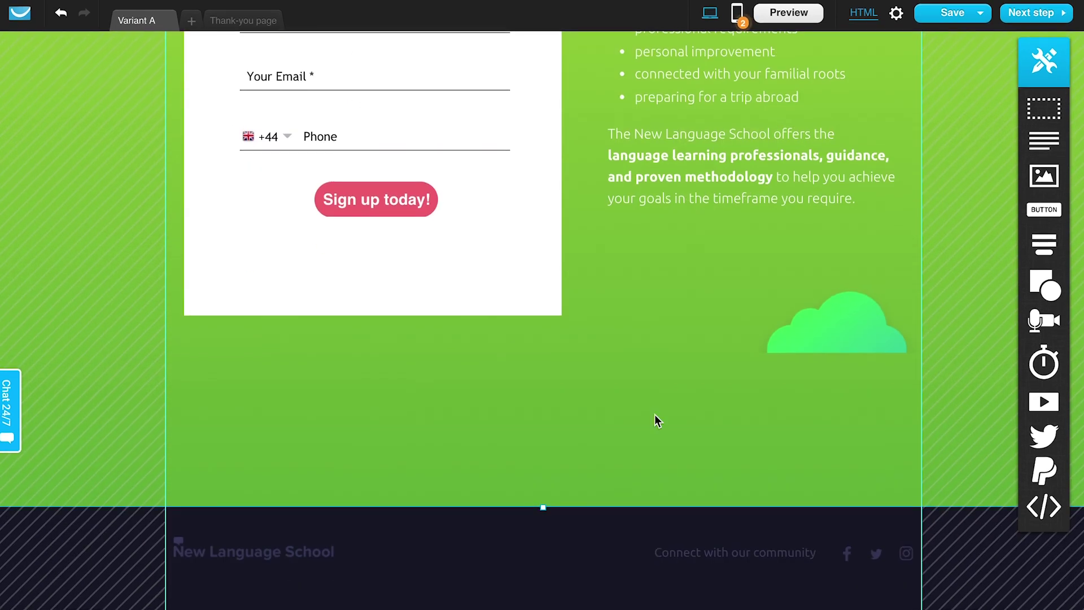
Place a text box below the sign-up form, select its placeholder text to see the formatting options, and delete the box
left_click_drag(1044, 141, 768, 286)
left_click_drag(578, 418, 388, 383)
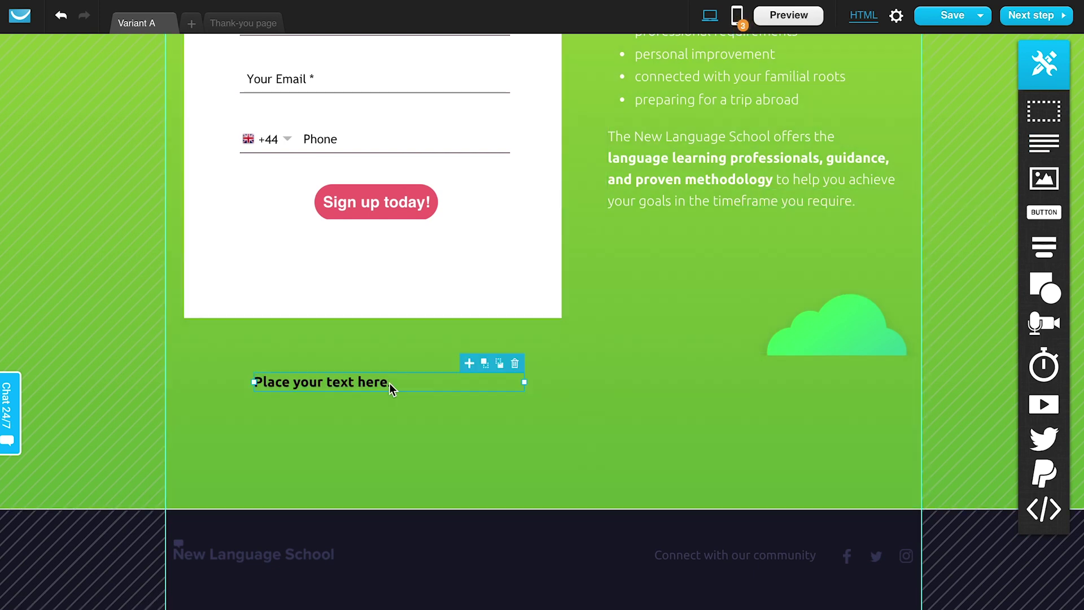
double_click(363, 382)
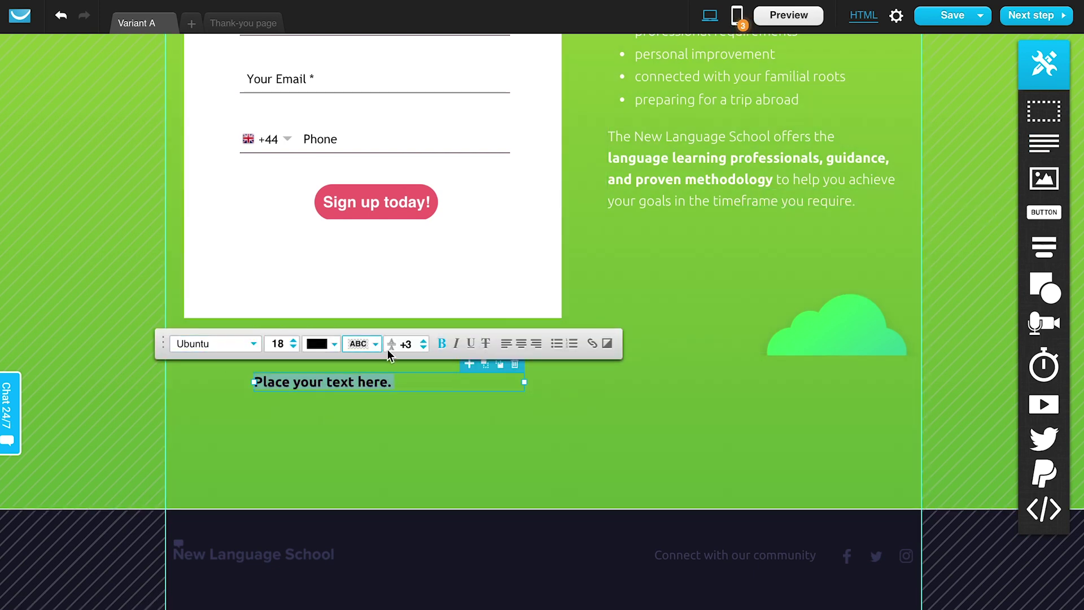
left_click(522, 426)
left_click(467, 380)
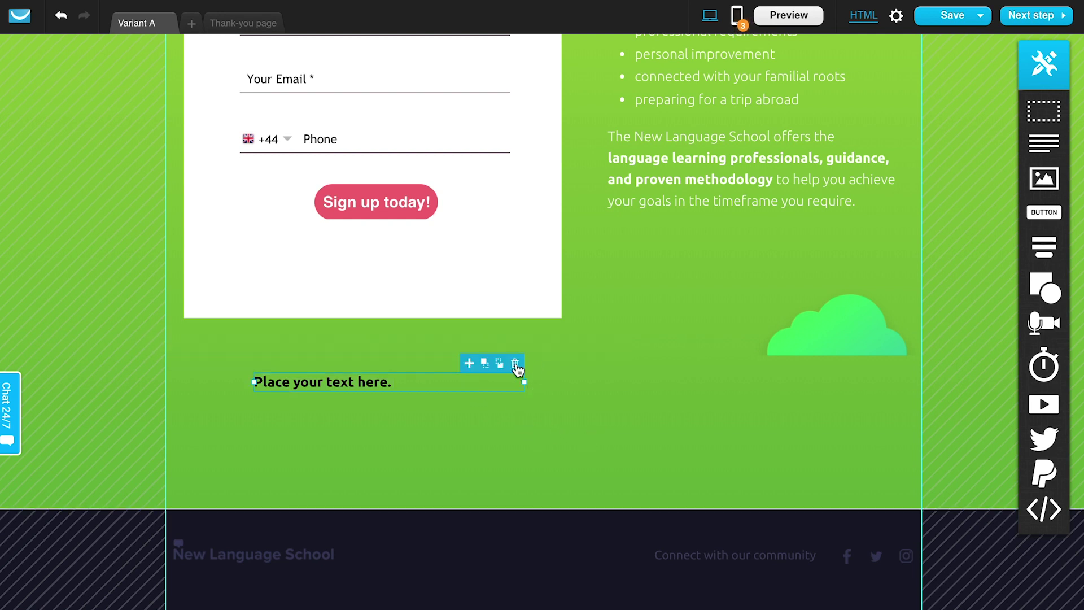
left_click(521, 368)
left_click(458, 380)
left_click(516, 364)
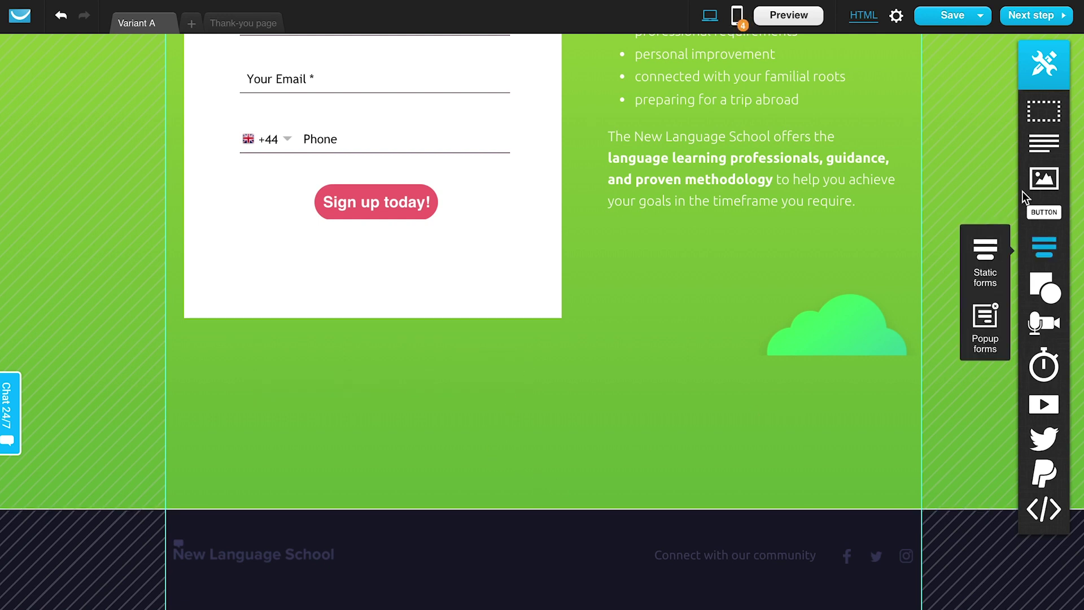
Extend the green section's lower edge to fit a trial image placed below the sign-up form, and delete the image
left_click_drag(1043, 180, 508, 438)
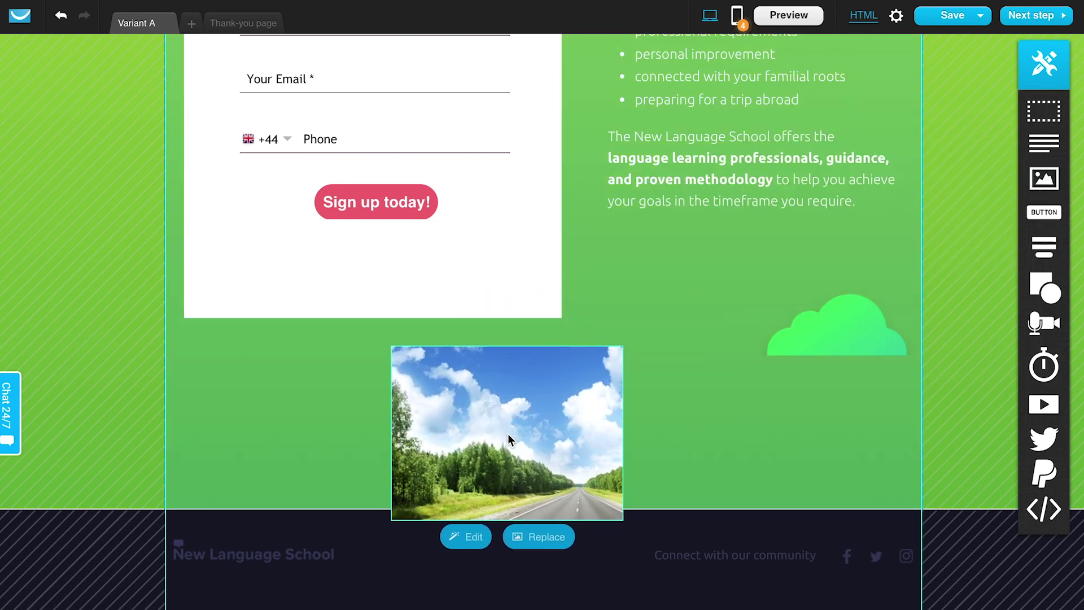
left_click_drag(538, 506, 543, 547)
left_click_drag(533, 428, 567, 428)
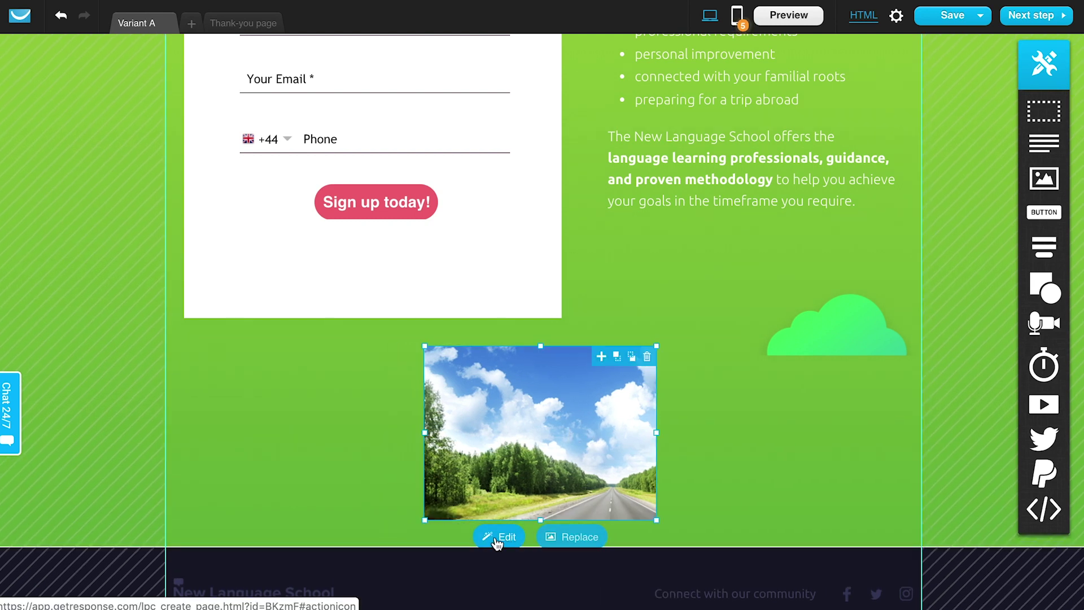
left_click(648, 358)
Add a button below the sign-up form and set its link type to Section
left_click_drag(1054, 215, 527, 438)
double_click(557, 438)
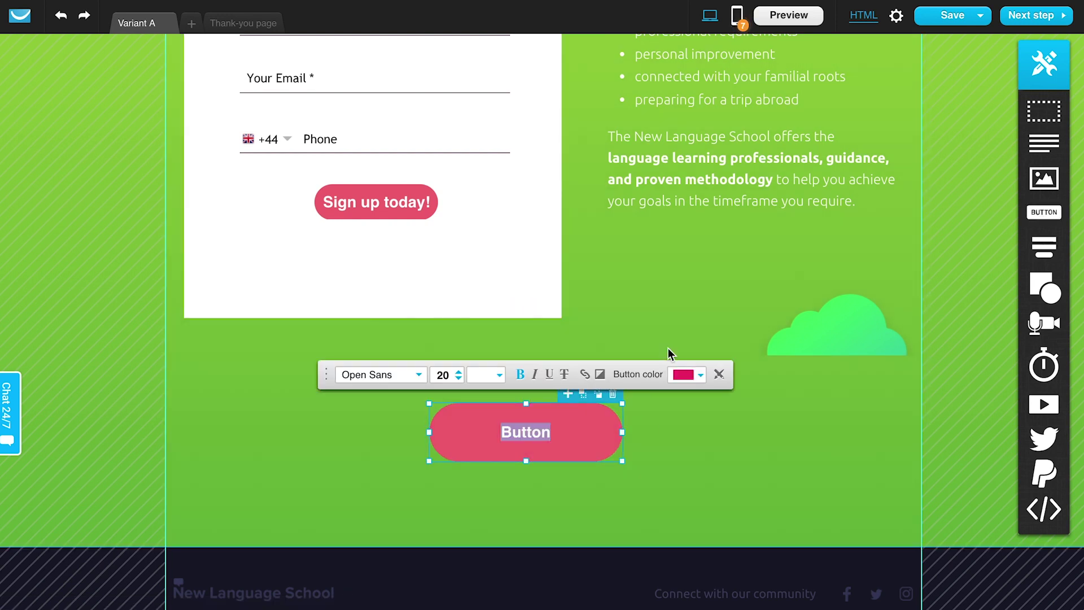
left_click(582, 375)
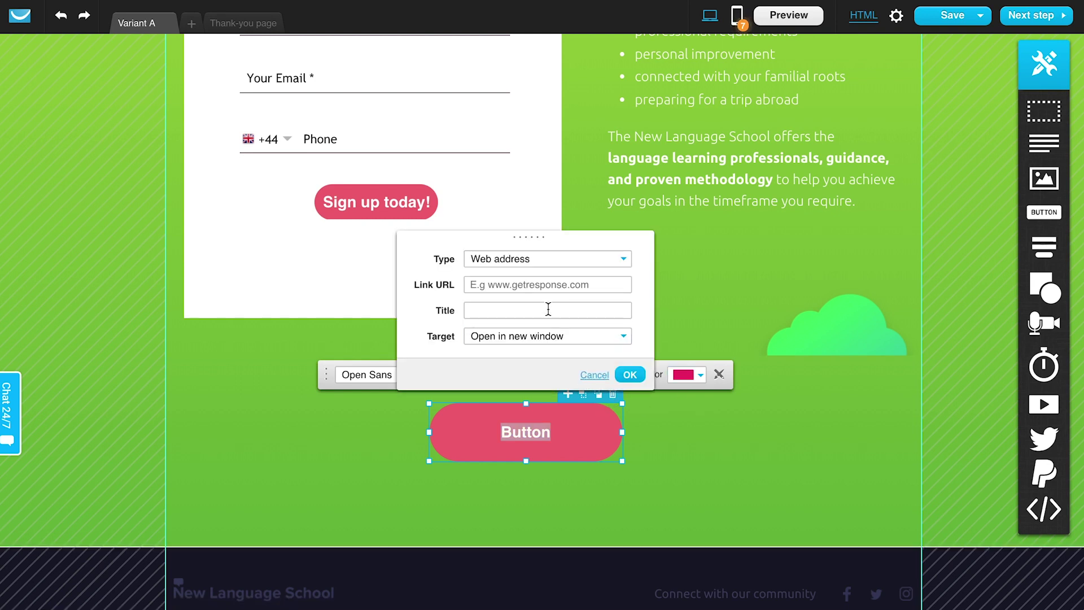
left_click(528, 260)
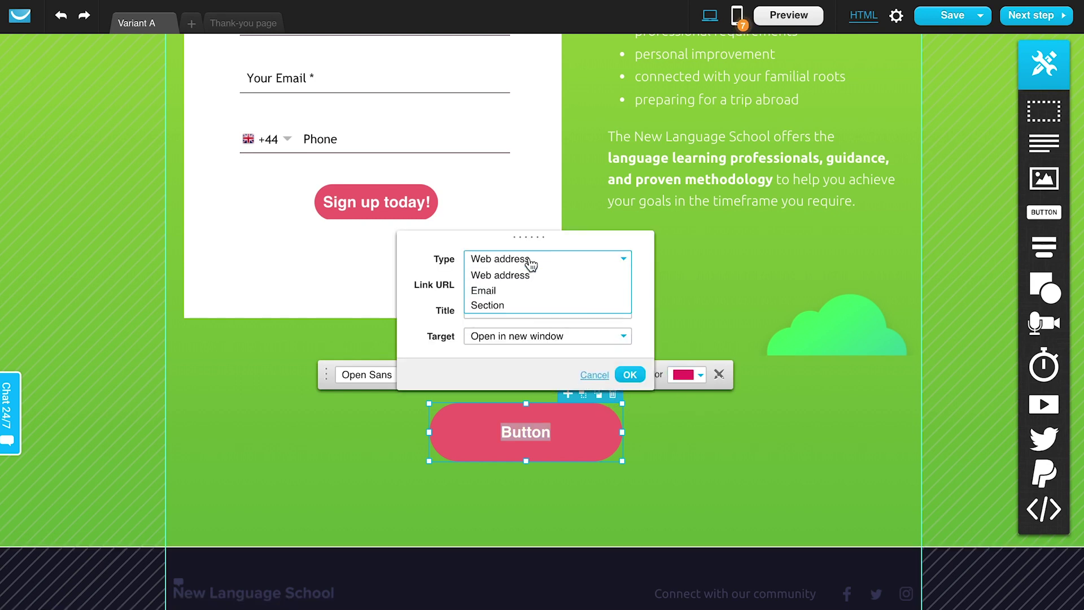
left_click(489, 305)
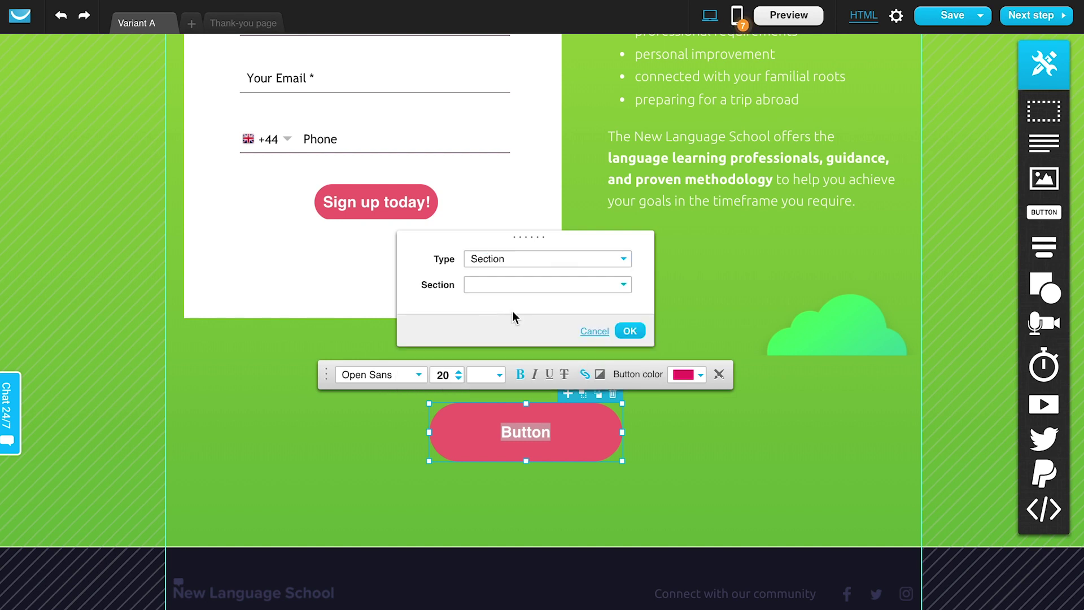
Look over the page's sections and choose Section 1 as the button's link destination
scroll(360, 307, "up", 8)
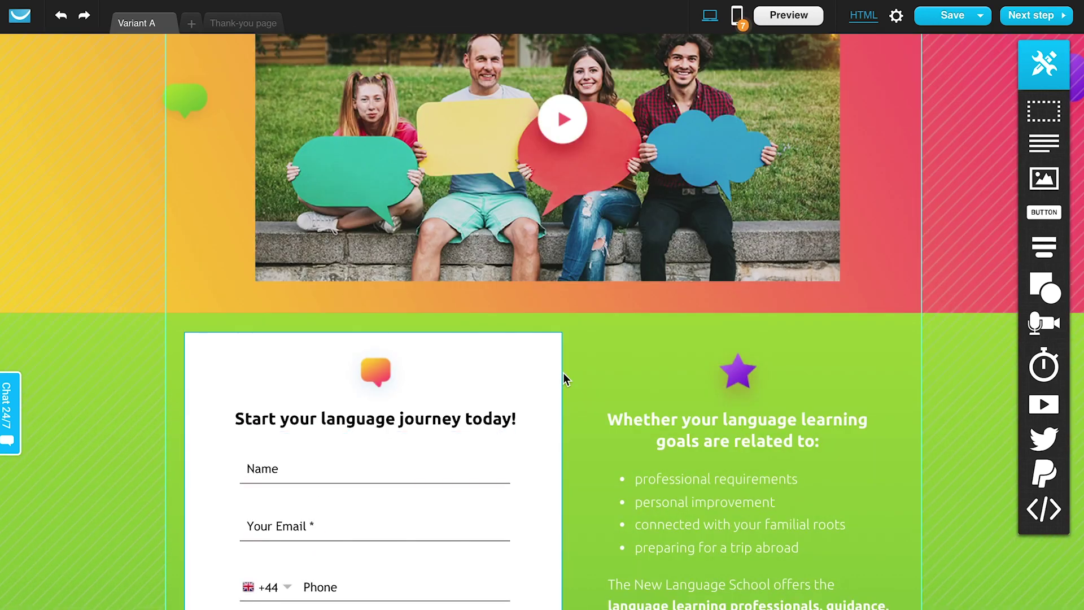
scroll(564, 375, "down", 9)
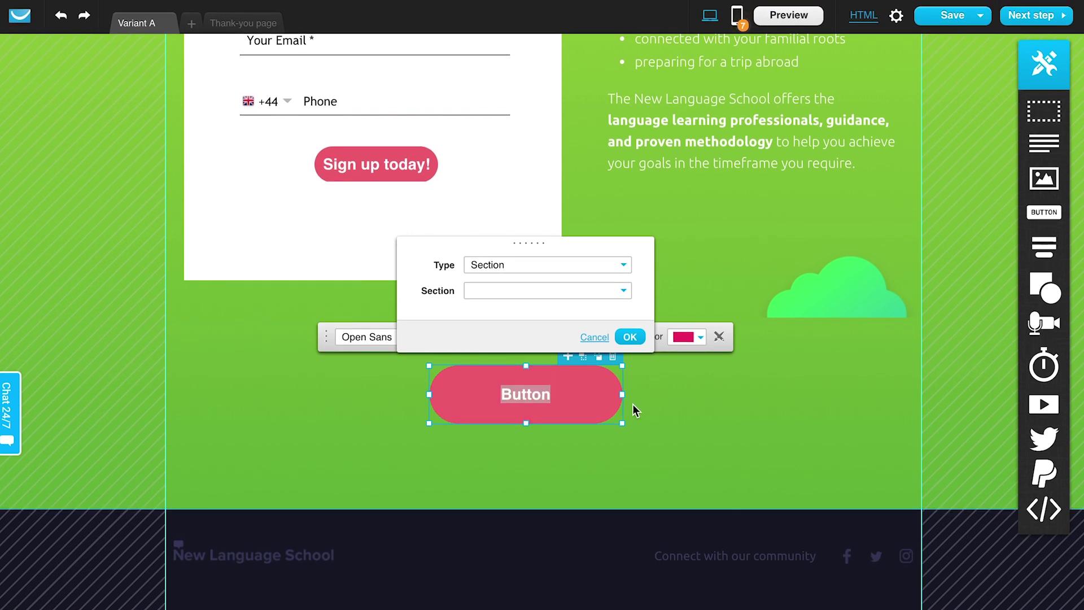
left_click(504, 266)
left_click(527, 268)
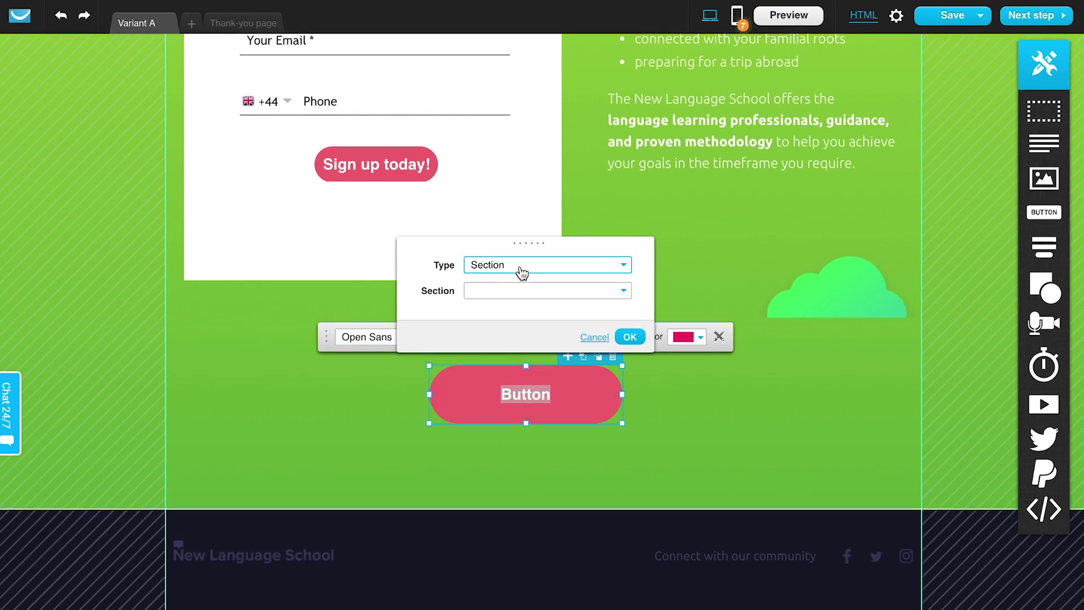
left_click(509, 291)
left_click(495, 307)
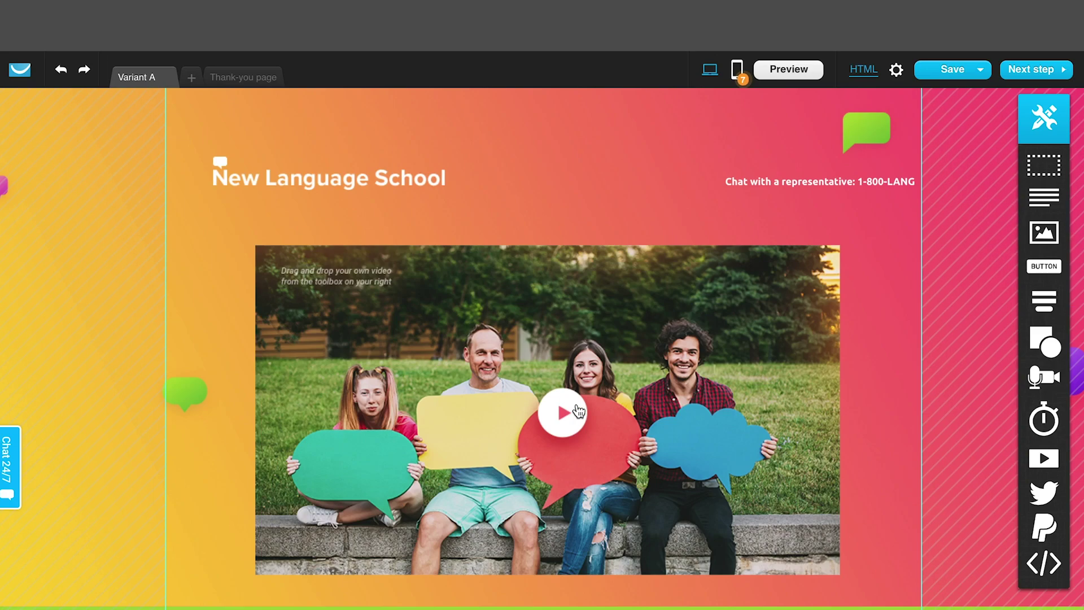
scroll(578, 405, "down", 1)
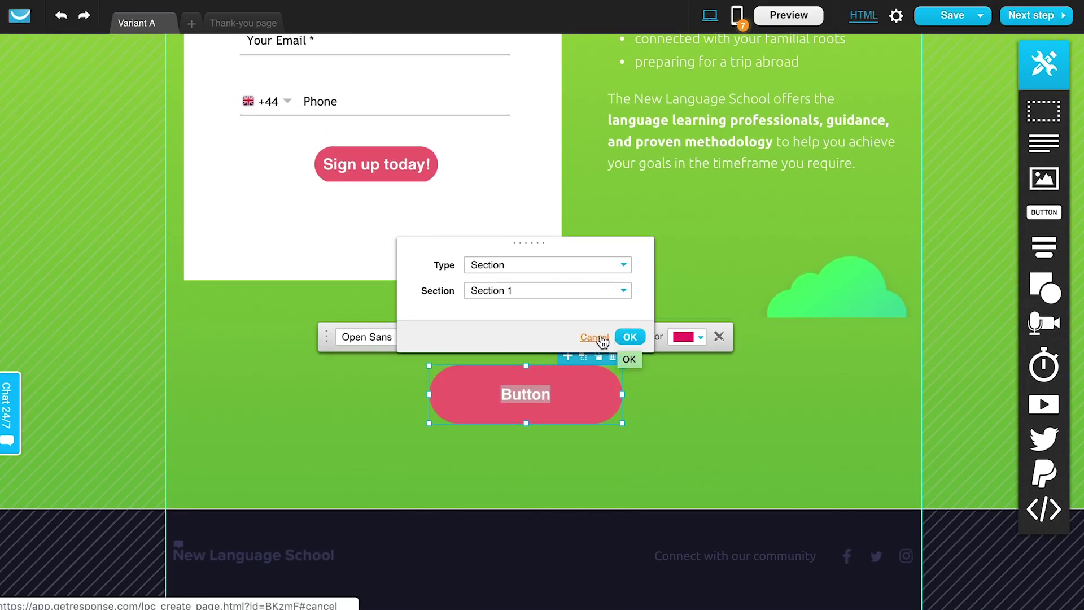
Switch the button's link type to Web address to see its options, then cancel the link and delete the button
left_click(585, 267)
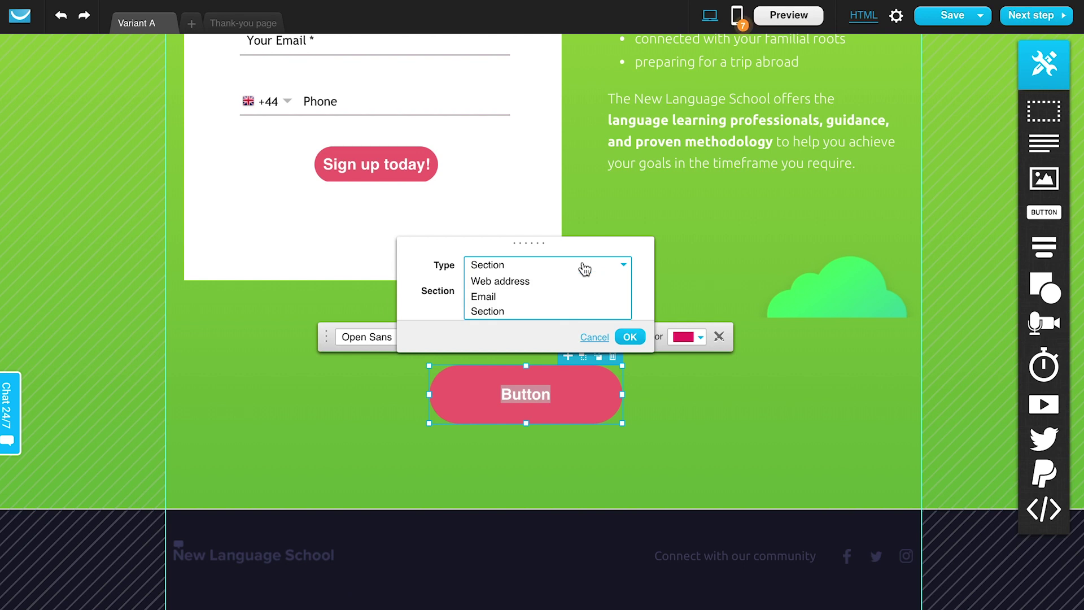
left_click(518, 280)
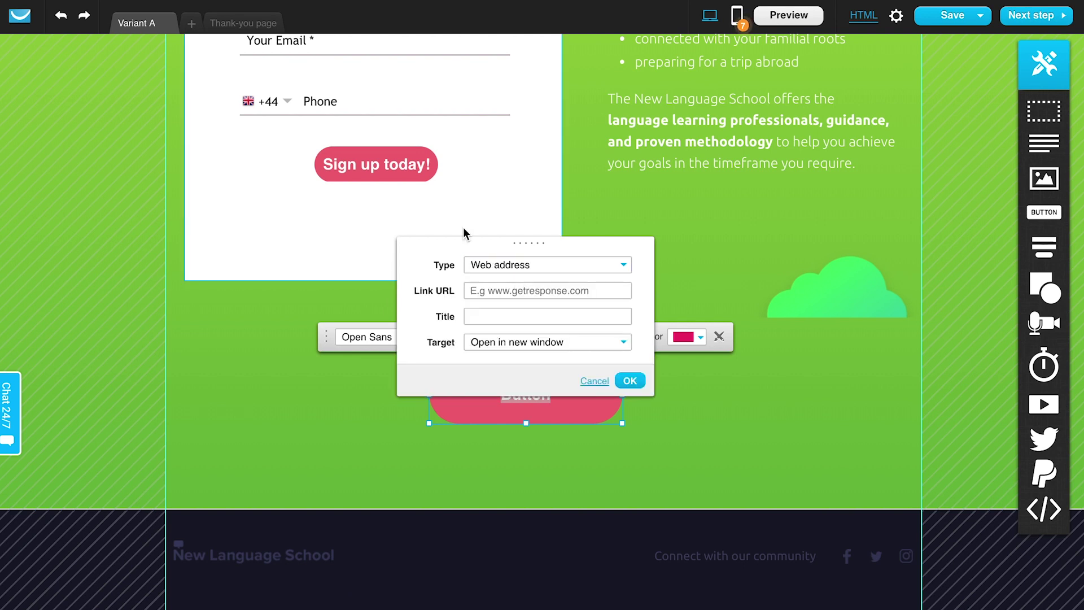
left_click(603, 389)
left_click(676, 390)
left_click(602, 376)
left_click(617, 358)
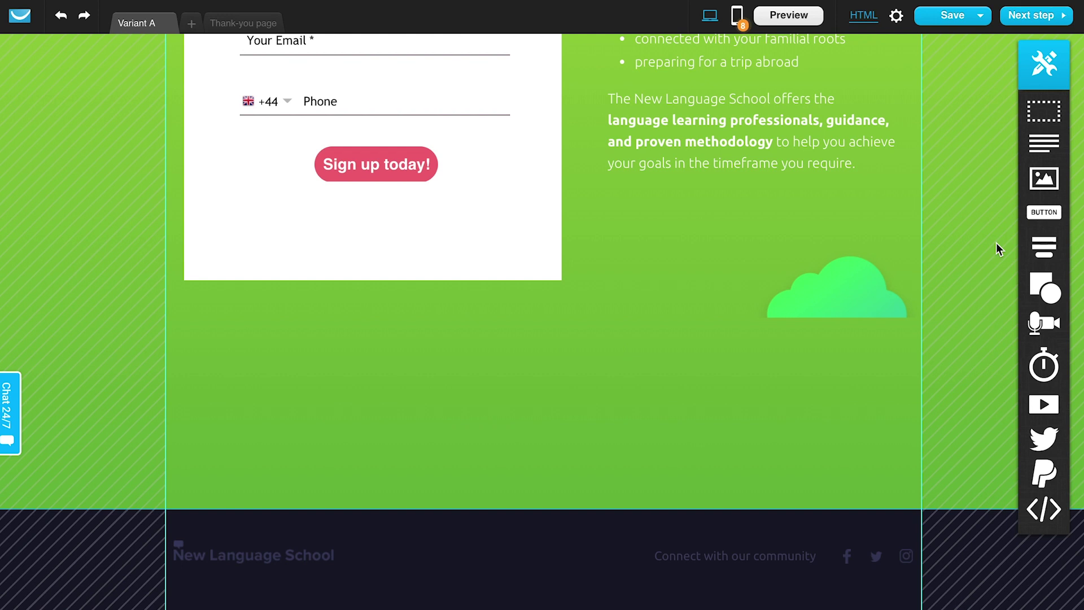
Check the available form types, then select the existing sign-up form and the white box behind it to inspect them
mouse_move(1049, 251)
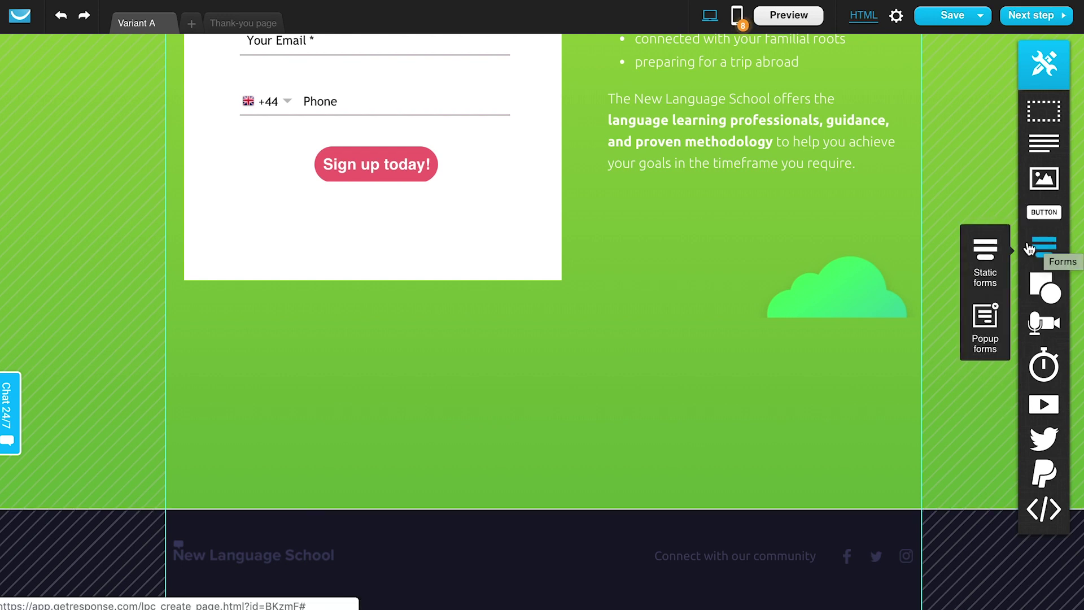
scroll(331, 218, "up", 3)
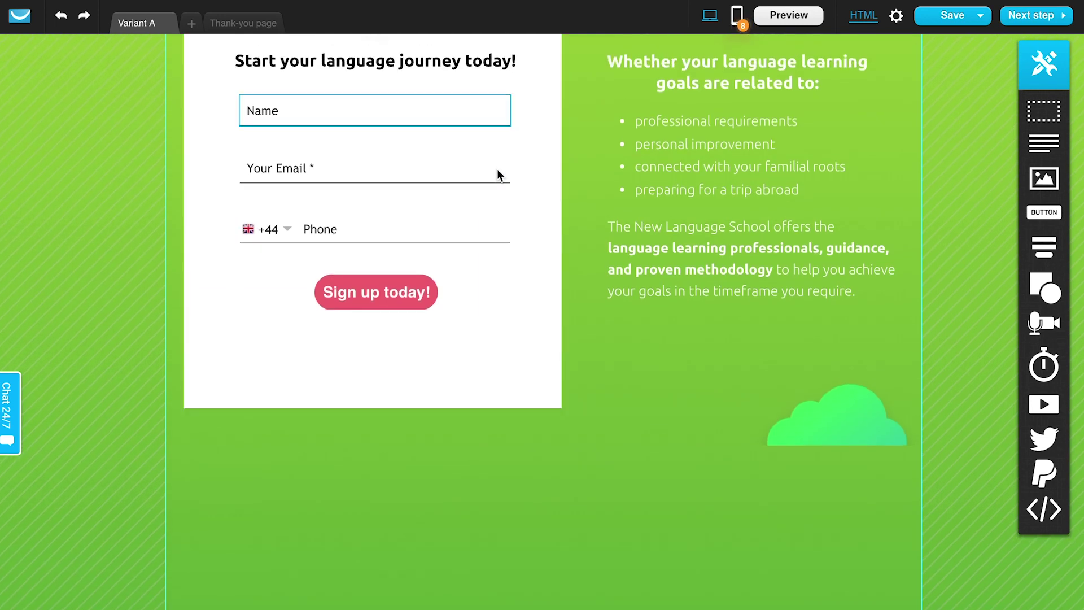
left_click(496, 89)
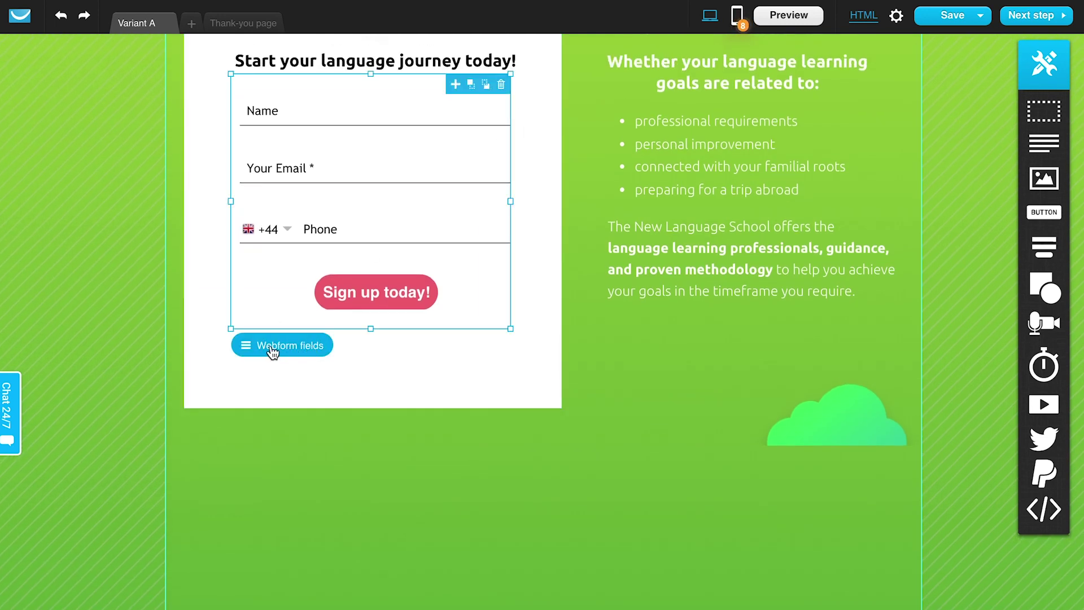
left_click(493, 363)
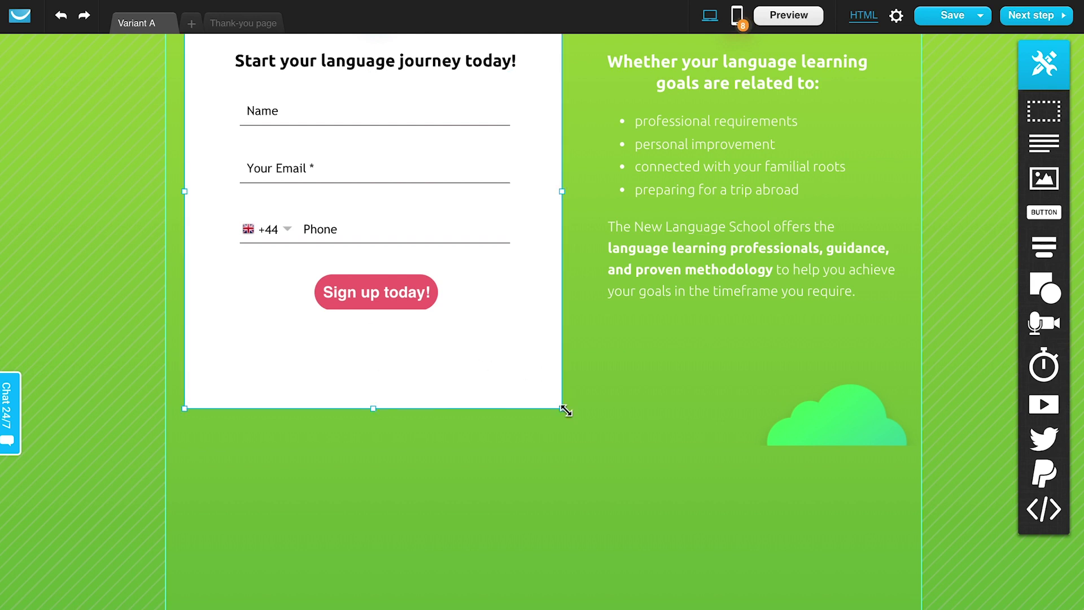
scroll(529, 429, "up", 2)
Place a popup form below the sign-up form and choose Exit popup as its type
scroll(622, 446, "down", 4)
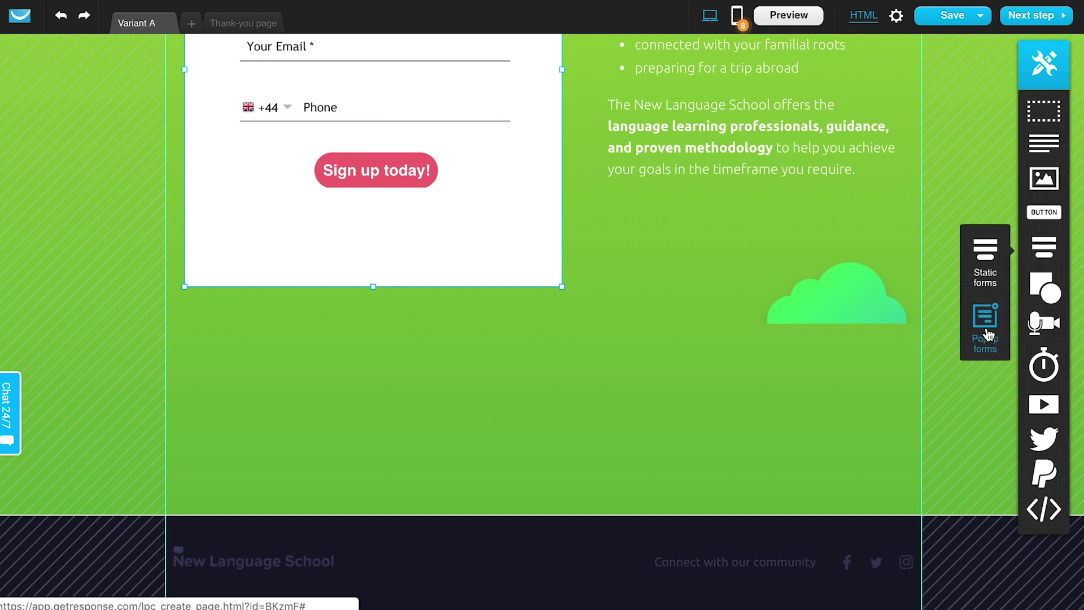
left_click_drag(989, 324, 534, 390)
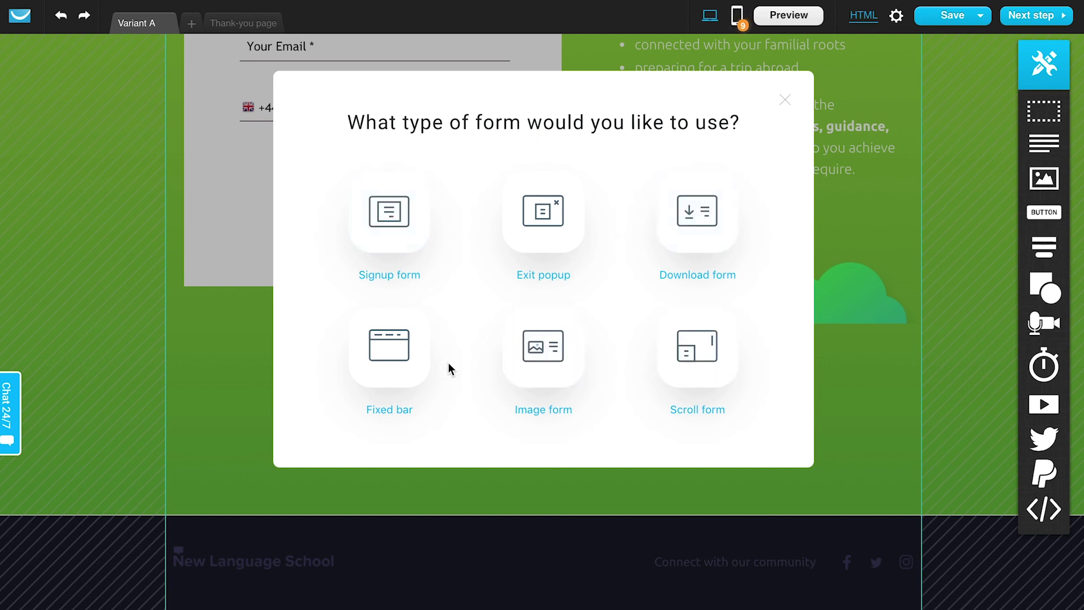
left_click(550, 242)
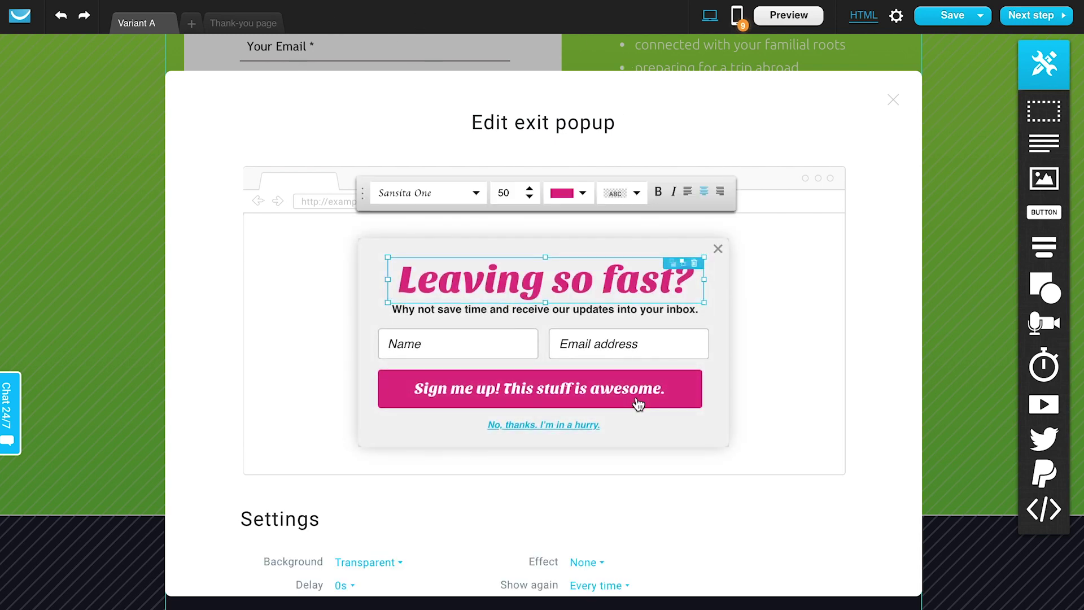
Examine the exit popup's heading, sign-up button and settings, then close its editor and delete the popup placeholder
scroll(637, 405, "down", 5)
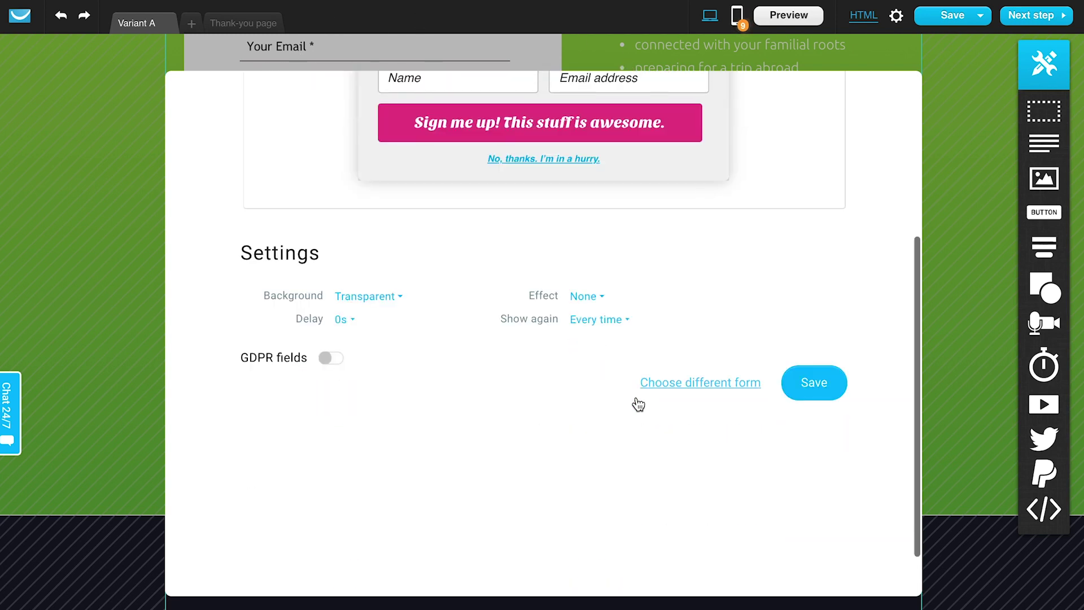
scroll(637, 404, "up", 5)
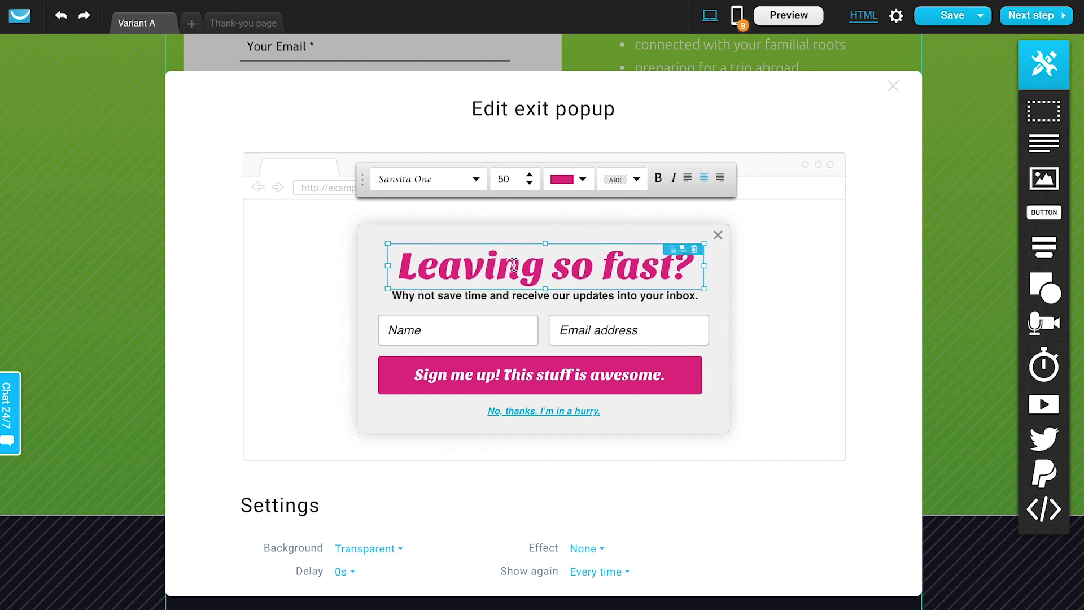
triple_click(514, 265)
left_click(483, 334)
left_click(487, 380)
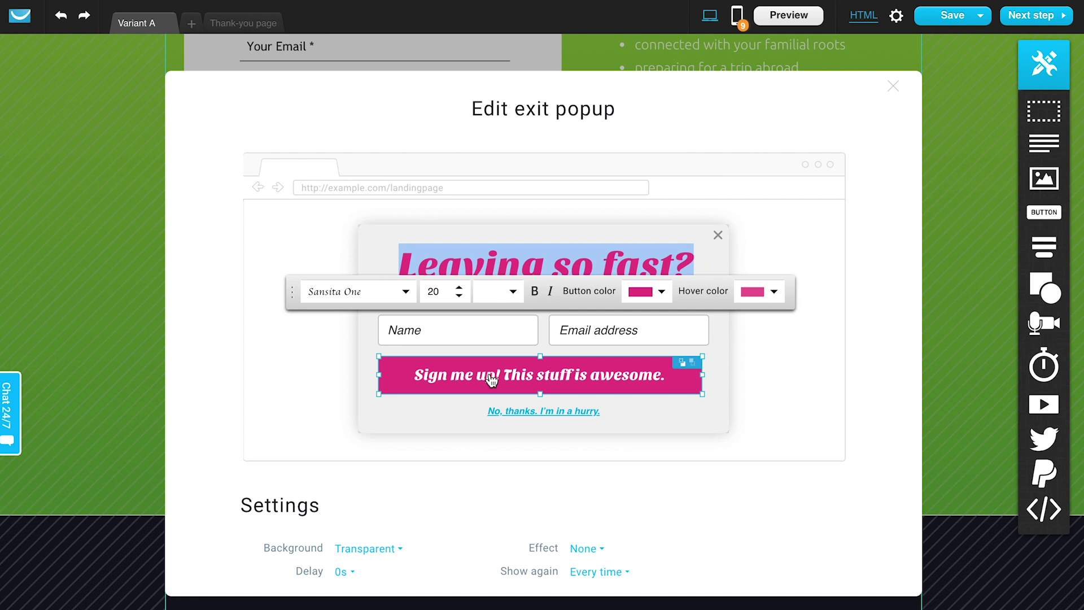
scroll(770, 511, "down", 2)
scroll(770, 511, "down", 3)
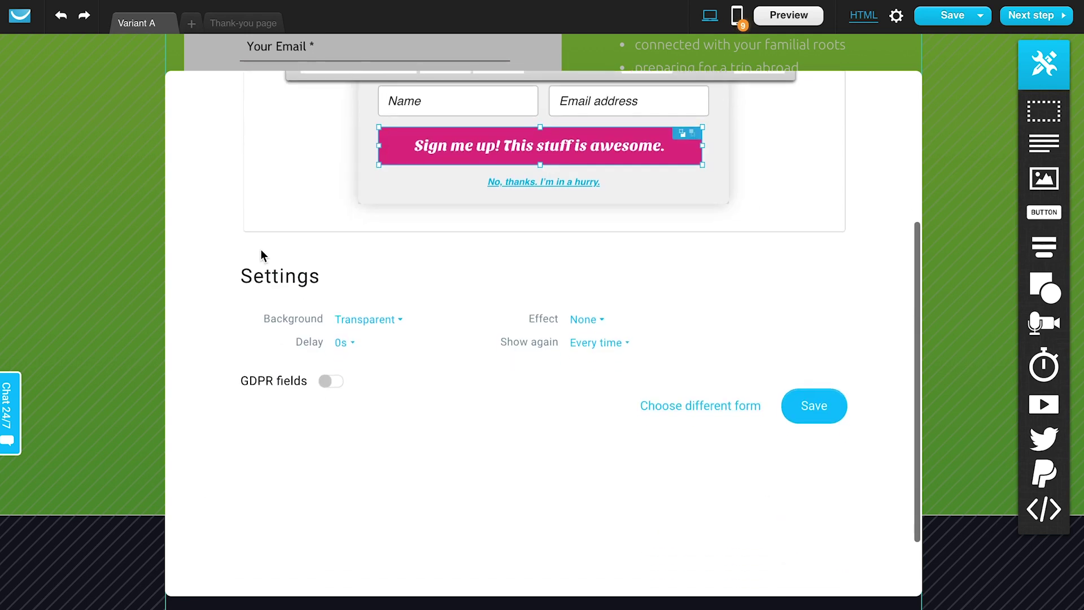
scroll(814, 209, "up", 5)
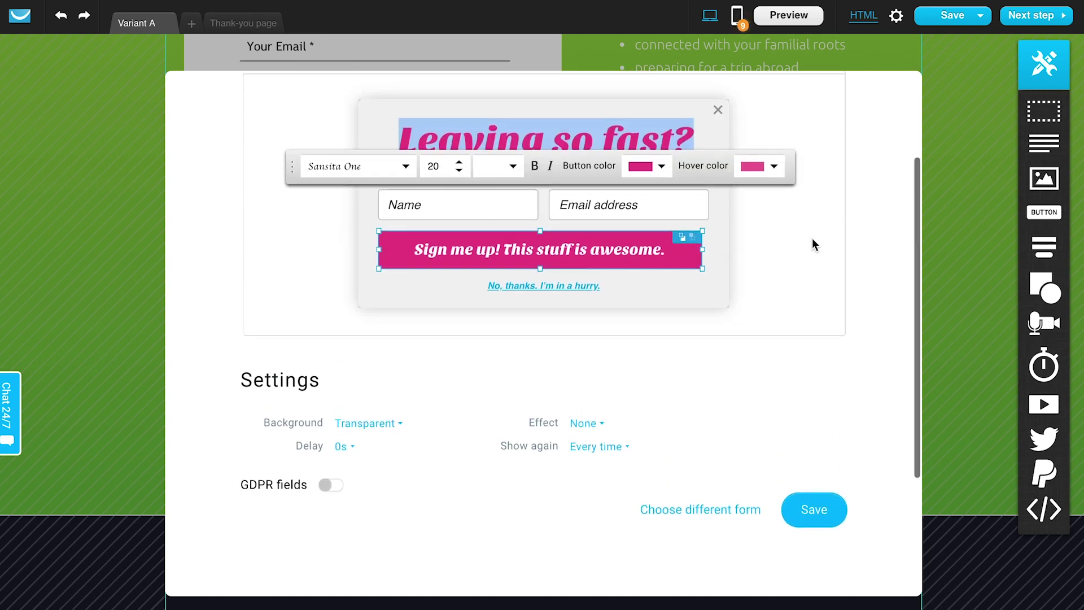
left_click(894, 101)
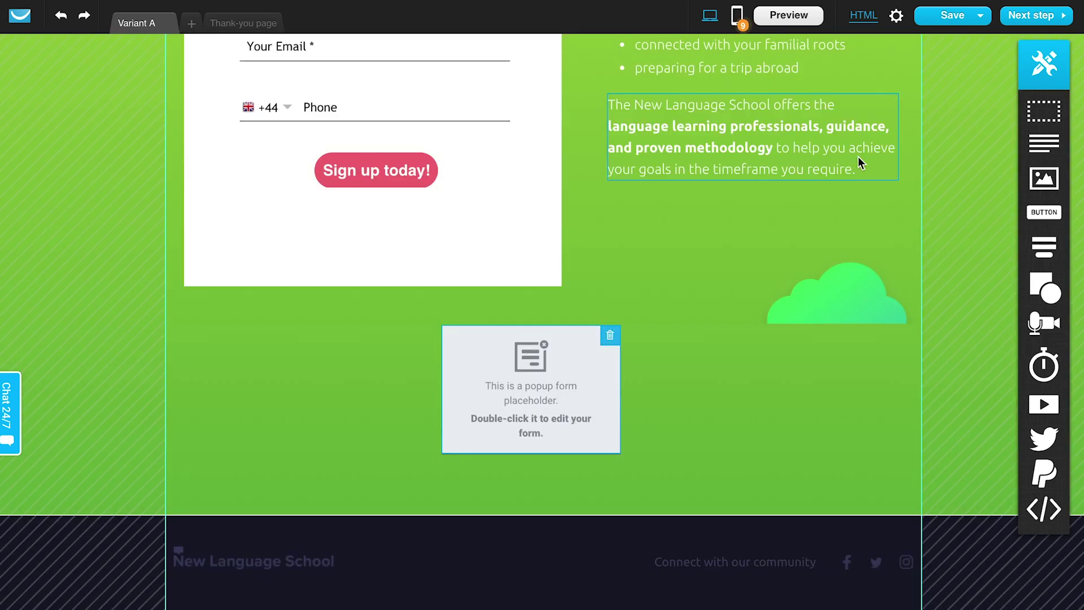
left_click(612, 337)
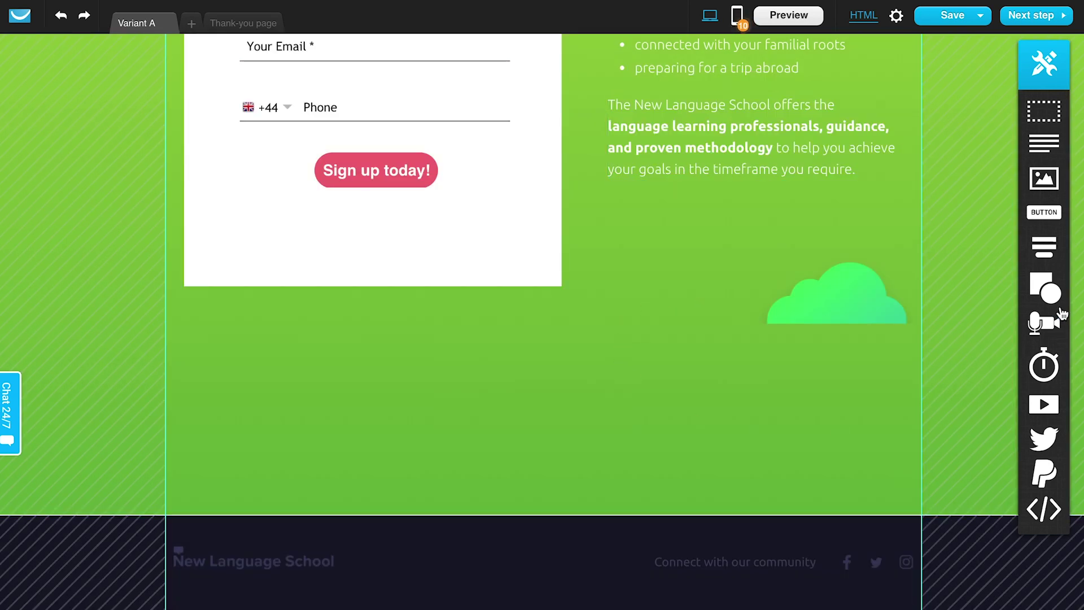
Place a countdown timer below the sign-up form with the end date Feb 8, 2019 3:29 PM, and delete the timer
mouse_move(1050, 291)
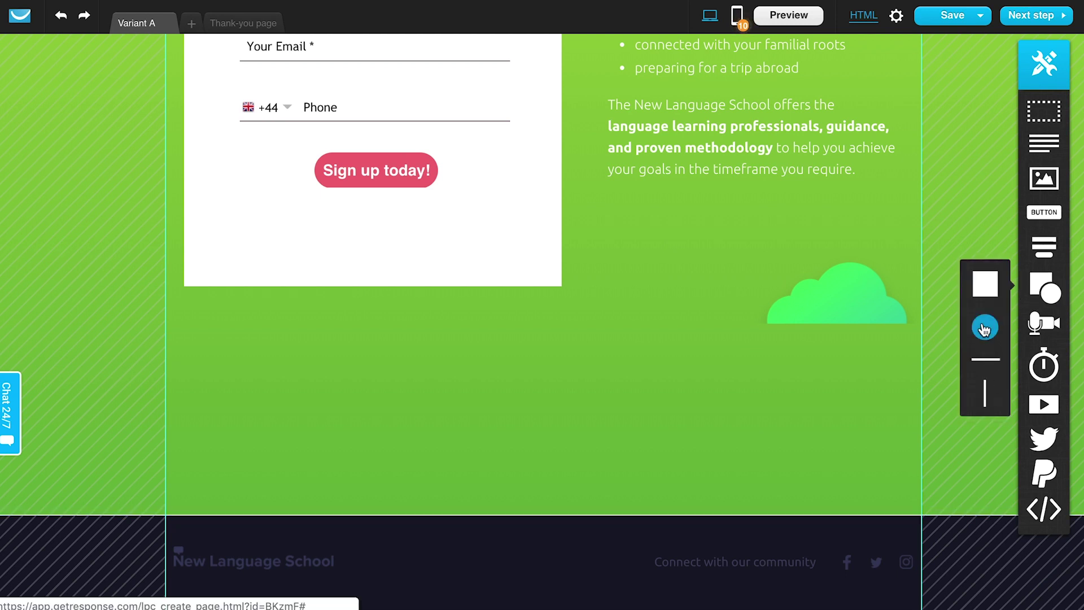
left_click_drag(1048, 376, 552, 404)
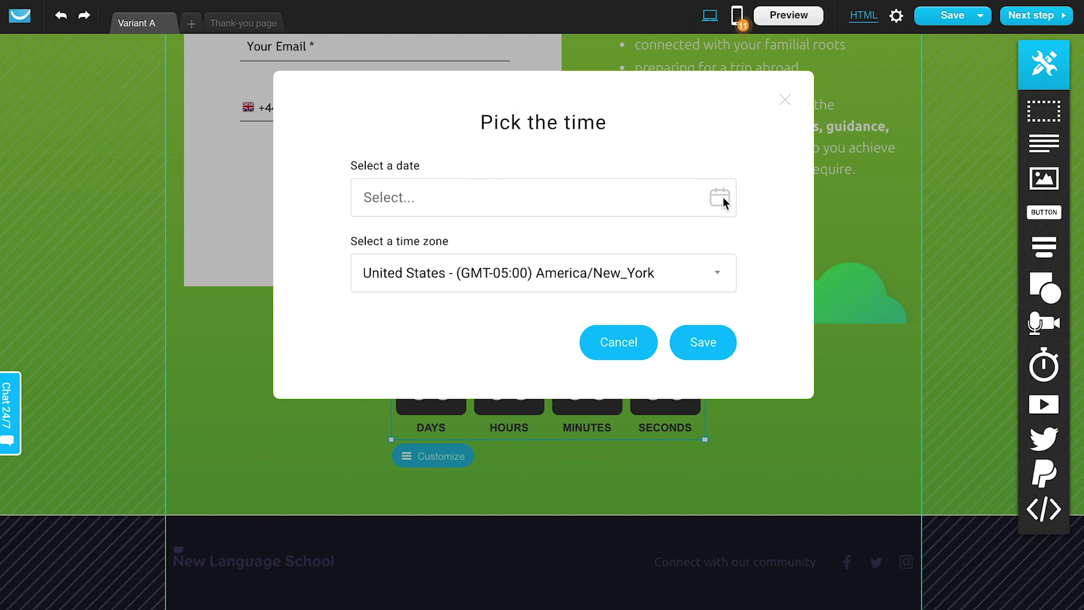
left_click(596, 192)
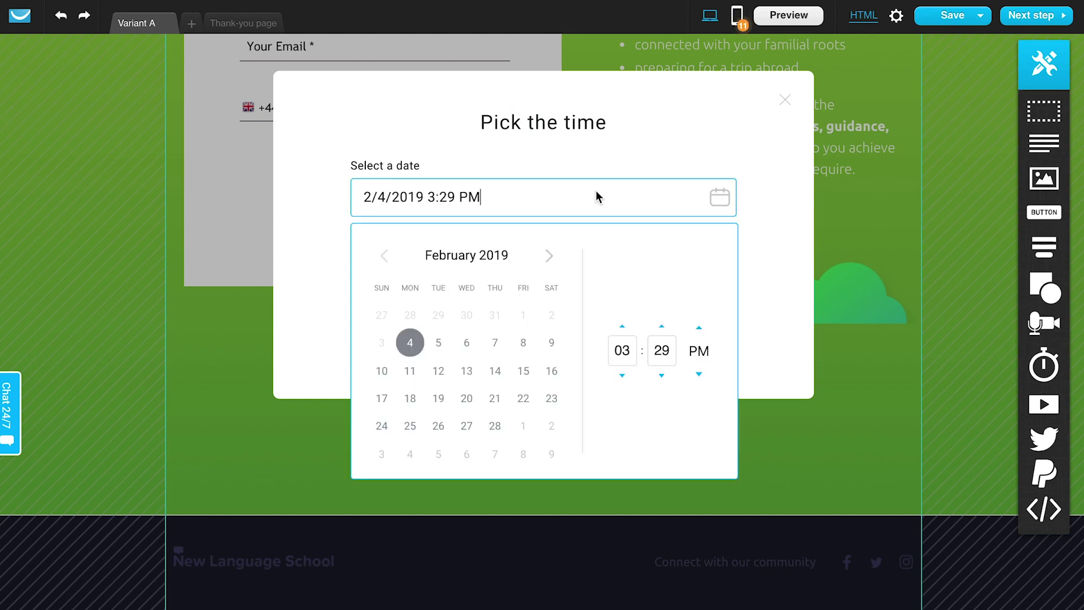
left_click(524, 342)
left_click(662, 161)
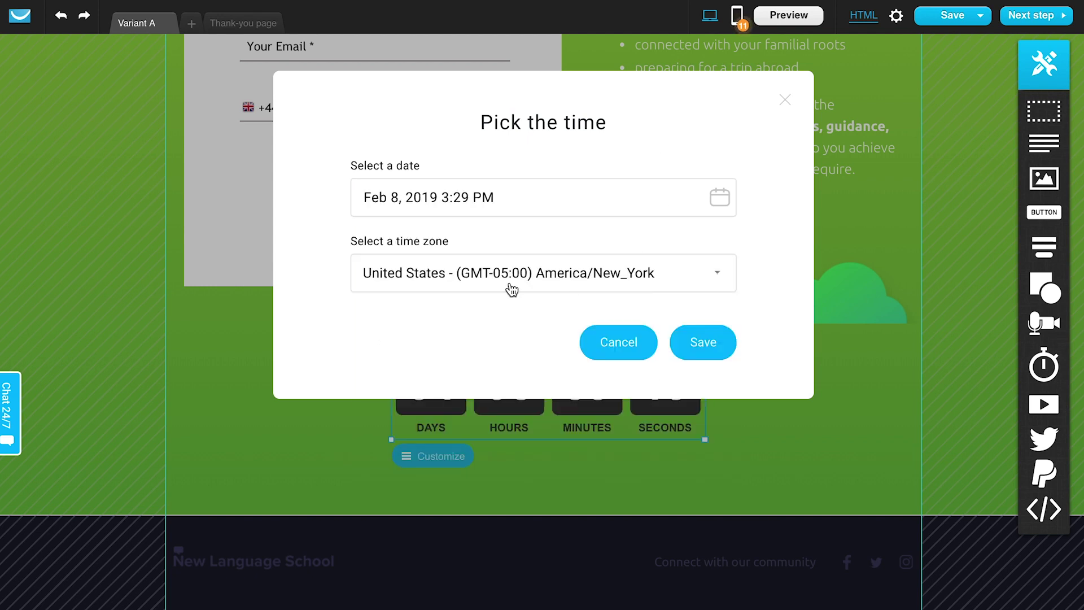
left_click(698, 342)
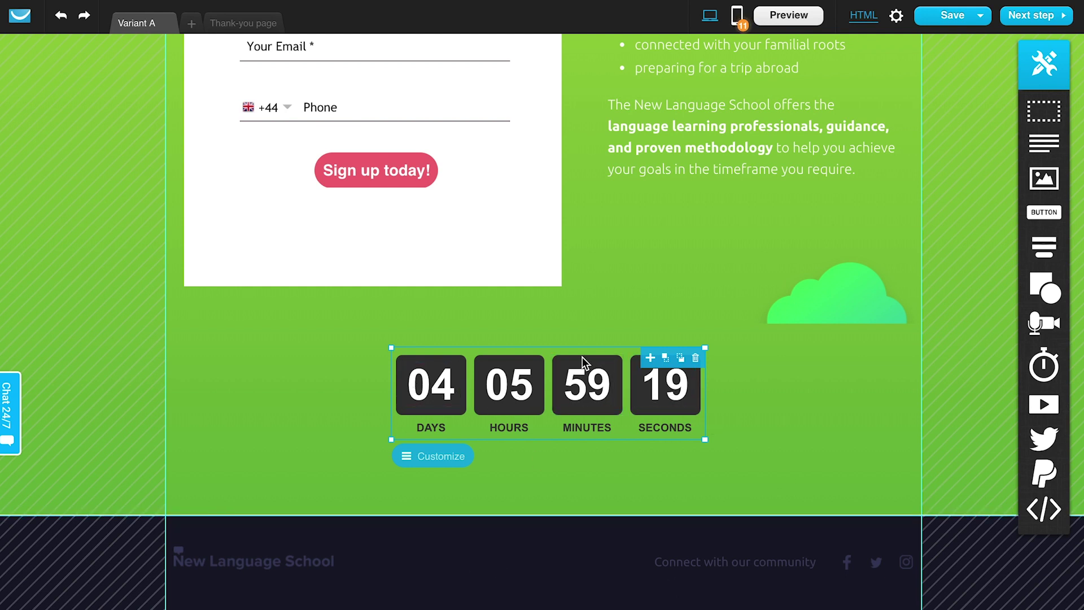
left_click(697, 359)
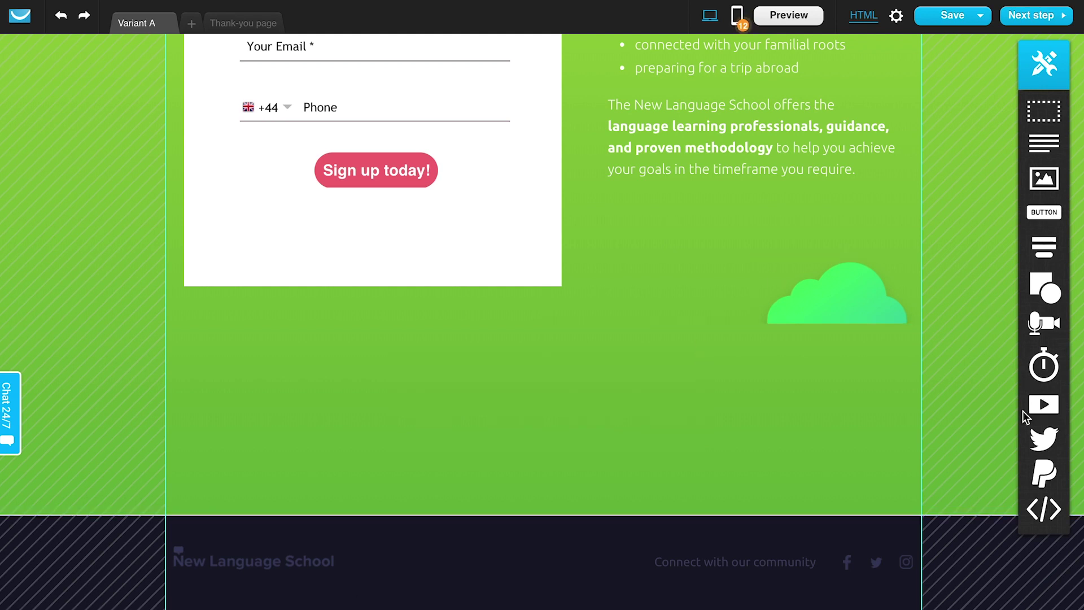
Place a trial video below the sign-up form to see its embed options, and clear the trial elements from that area
left_click_drag(1042, 412, 614, 406)
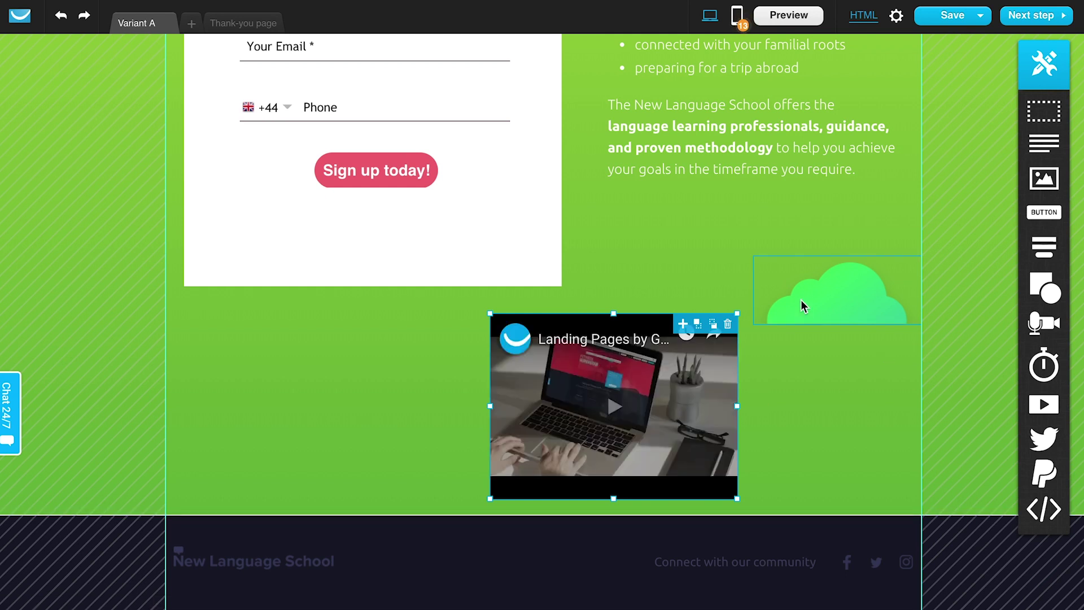
left_click(707, 416)
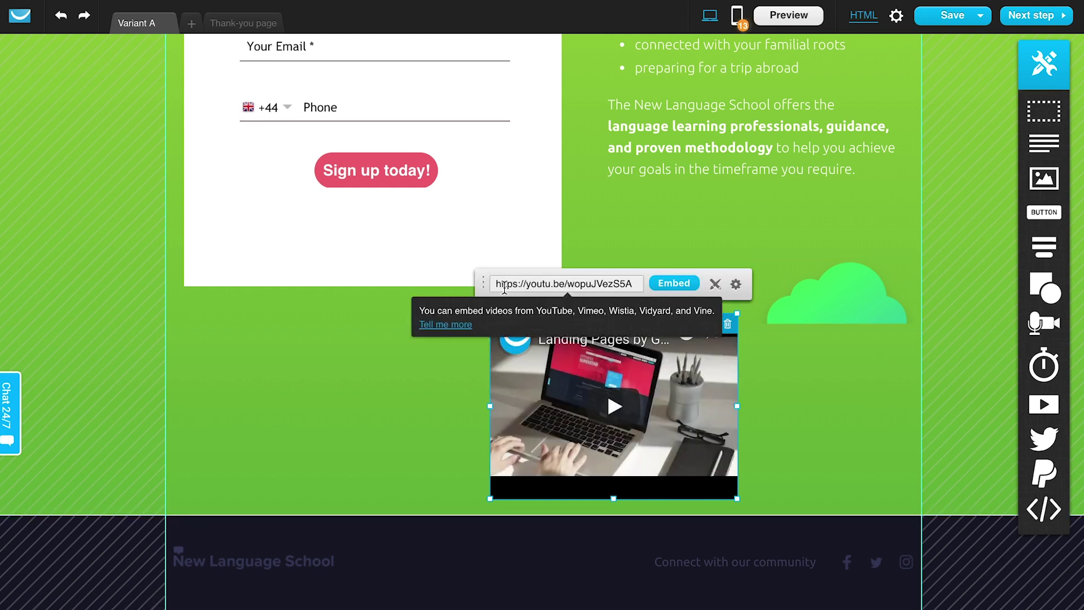
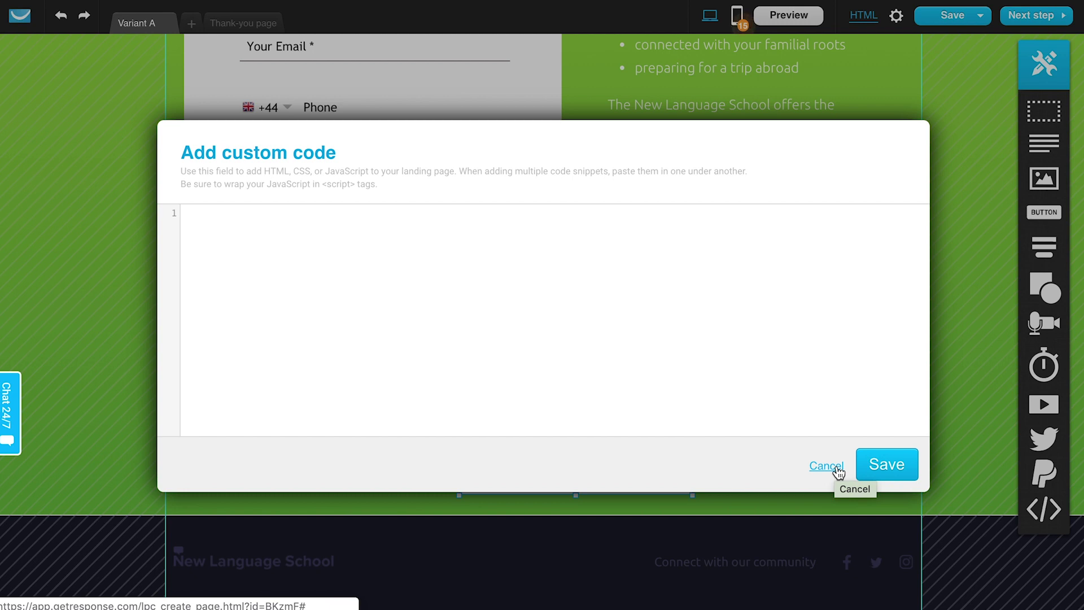
left_click(683, 298)
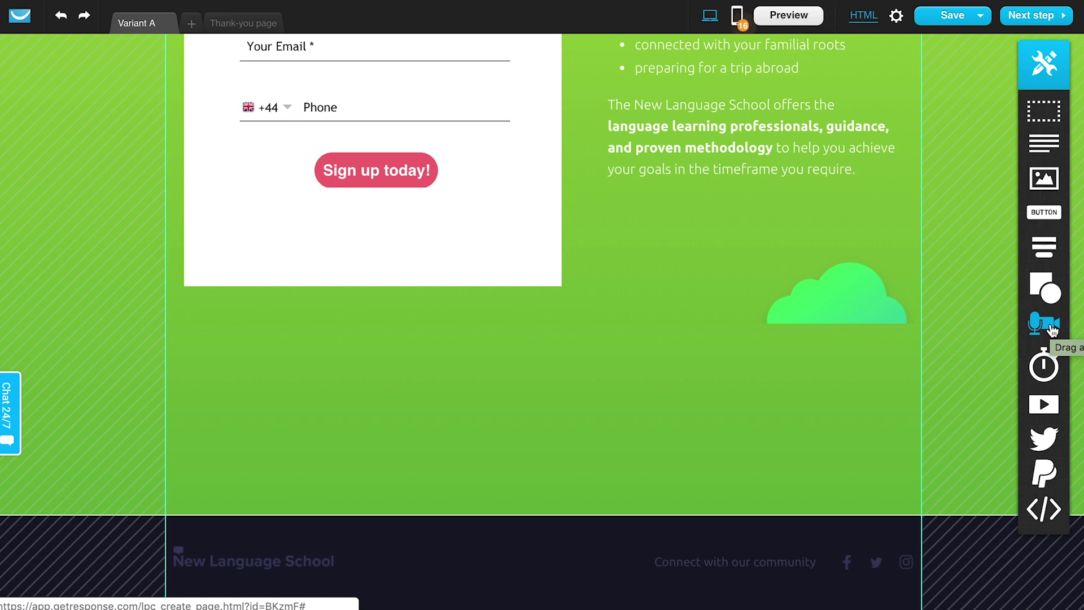
Delete the white box behind the sign-up form and place a webinar signup form in that area
scroll(693, 371, "up", 4)
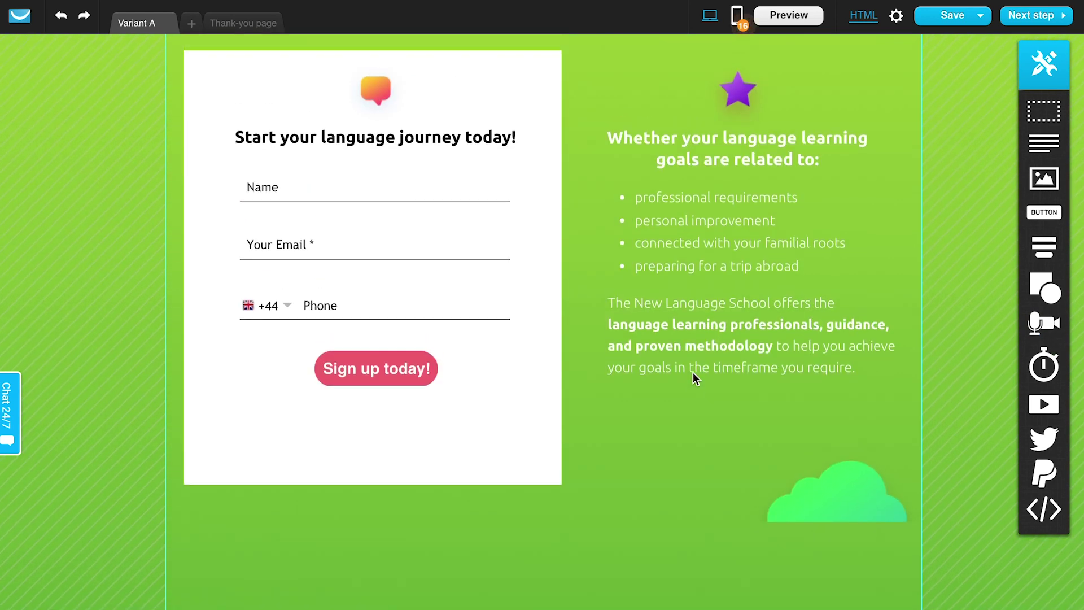
left_click(547, 73)
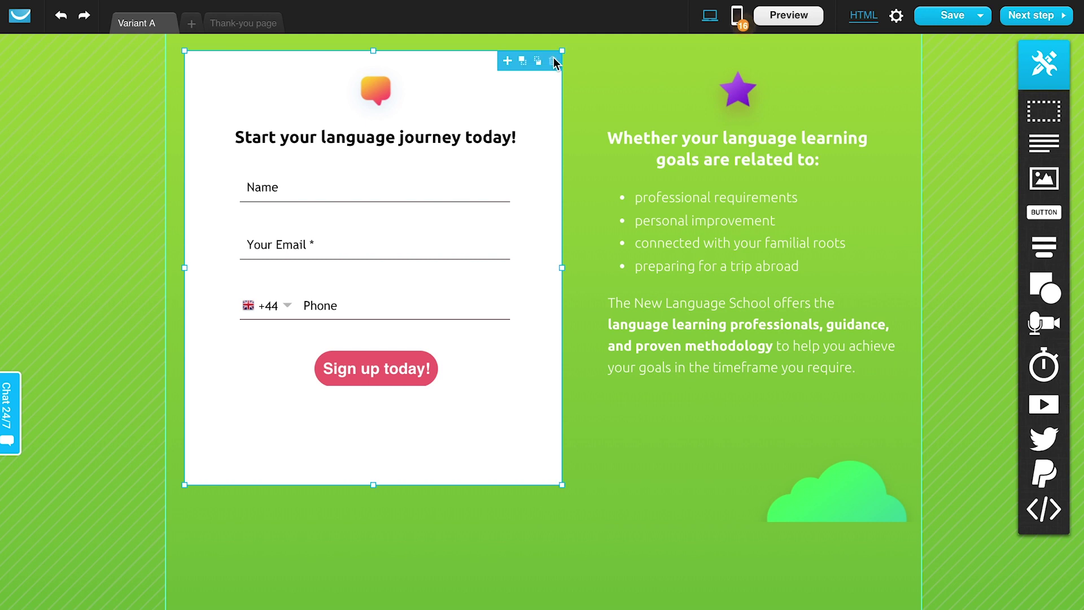
left_click(554, 57)
left_click_drag(1041, 327, 426, 213)
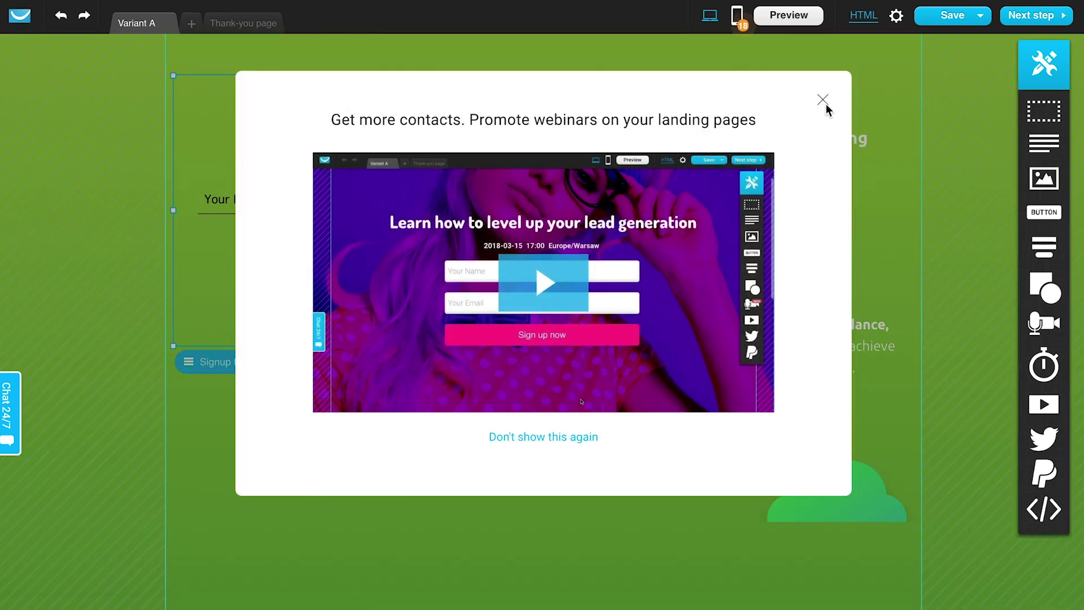
Dismiss the webinar promotion and examine the heading and fields of the placed webinar signup form
left_click(823, 101)
left_click(423, 127)
left_click(424, 116)
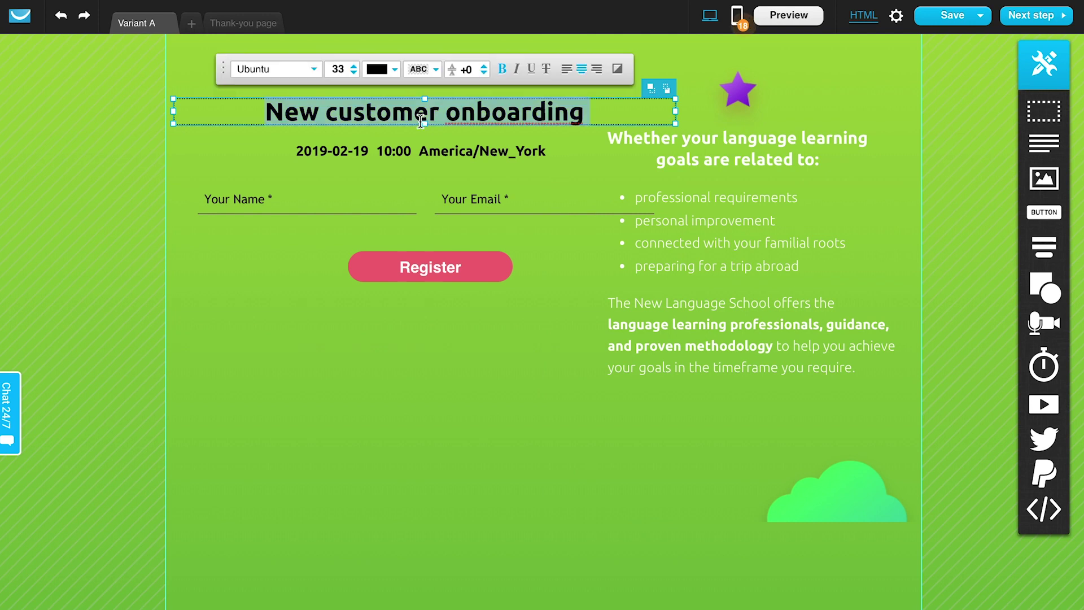
left_click(413, 472)
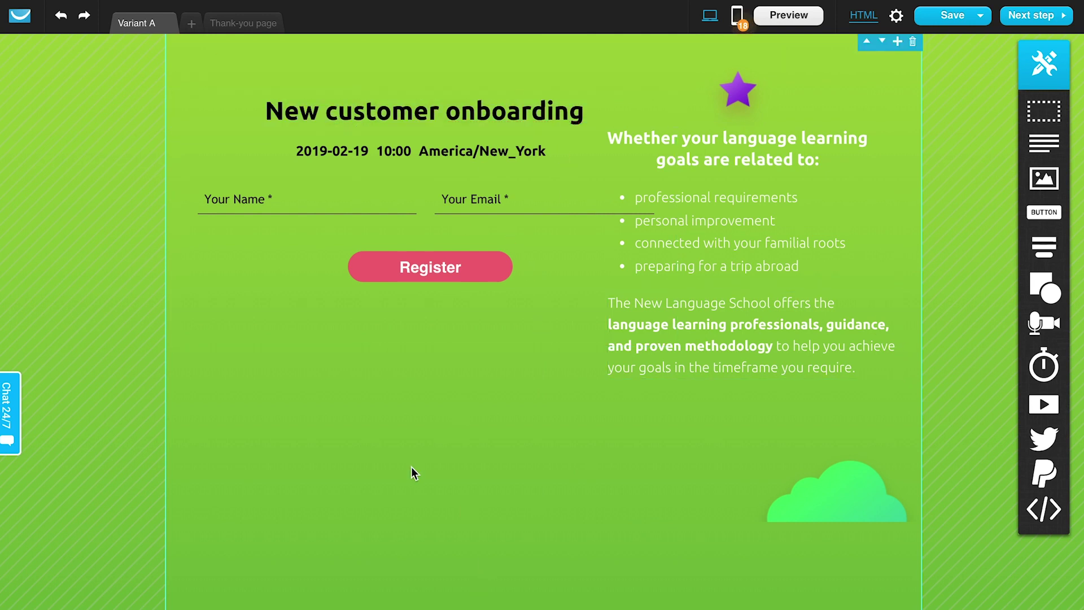
left_click(609, 154)
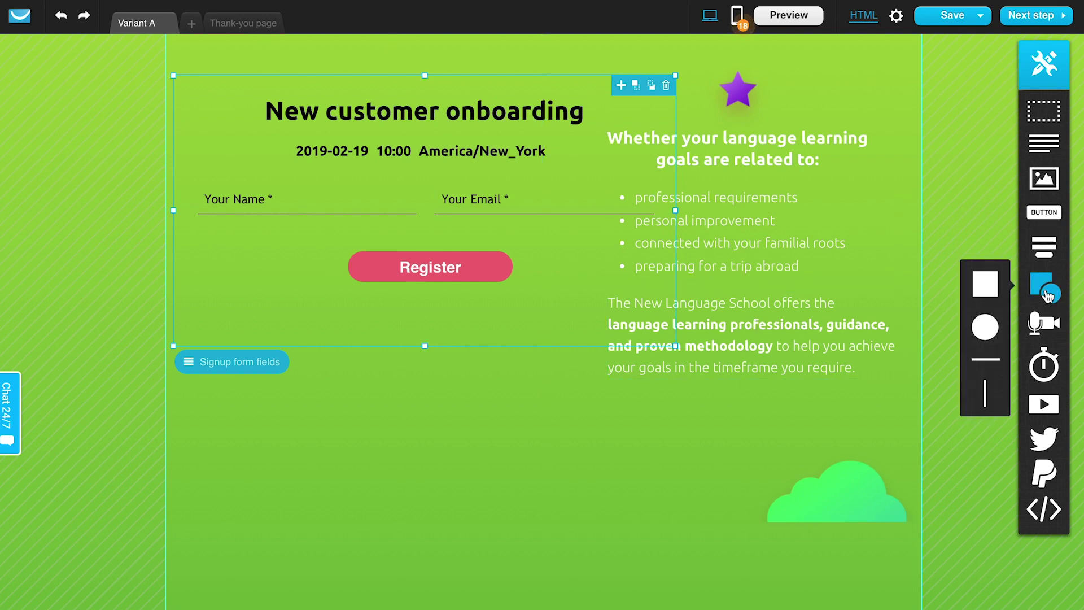
double_click(450, 120)
key("Escape")
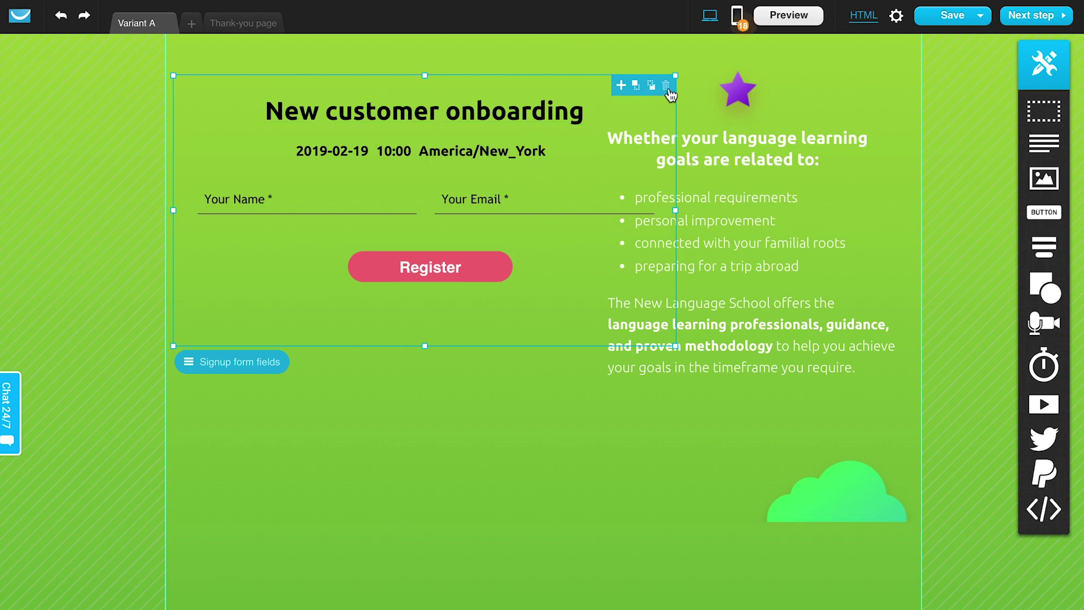
Delete the webinar signup form and place a standard signup form with name and email fields in its area
left_click(667, 87)
mouse_move(1044, 247)
left_click_drag(984, 248, 378, 188)
left_click(490, 394)
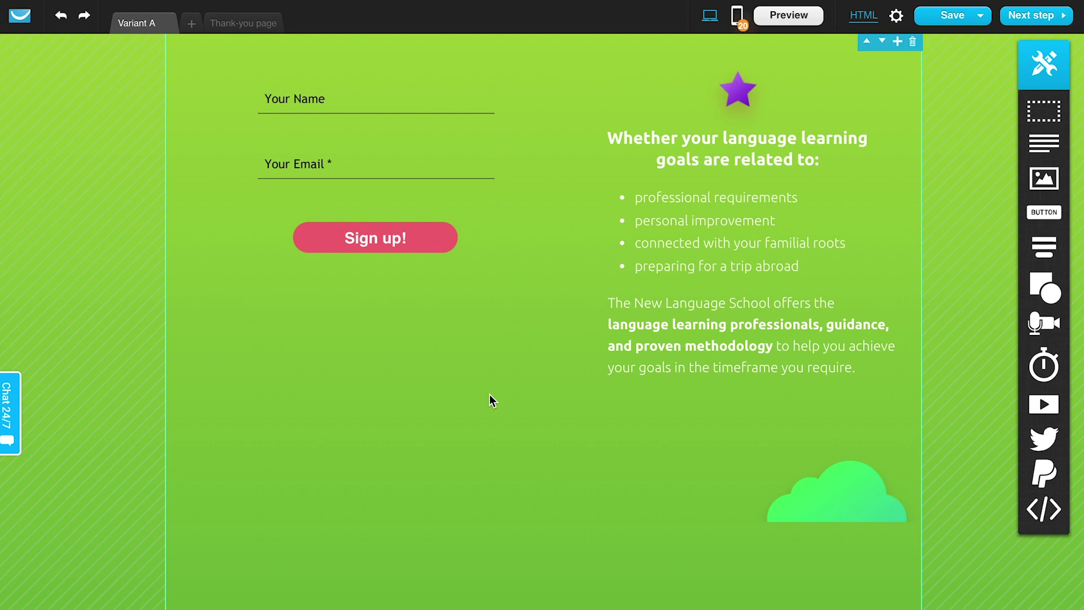
Proceed to the landing page settings without generating a mobile version of the thank-you page
scroll(490, 394, "up", 10)
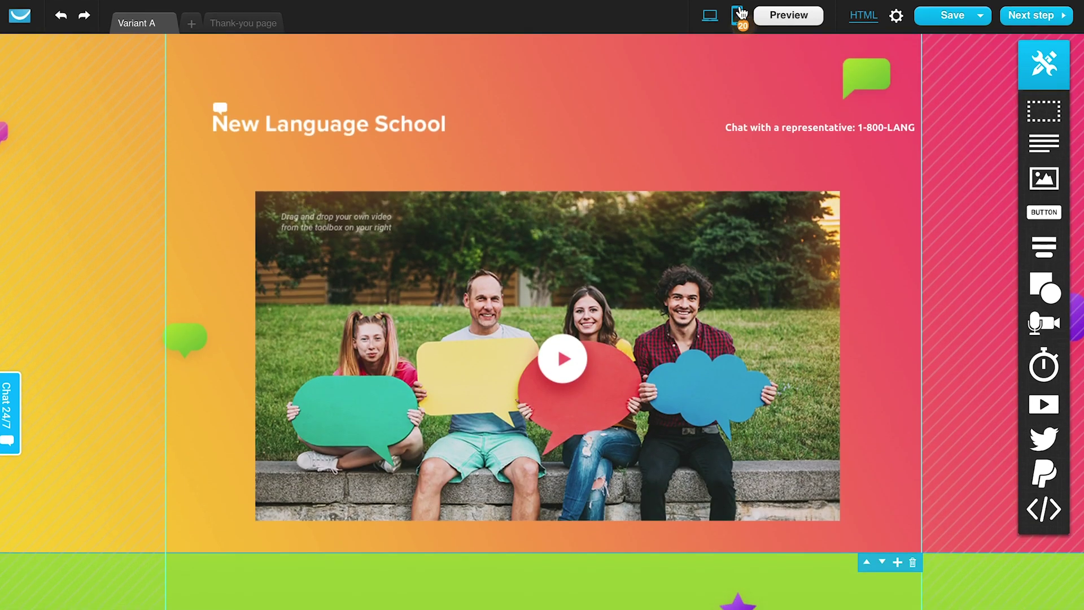
left_click(1035, 17)
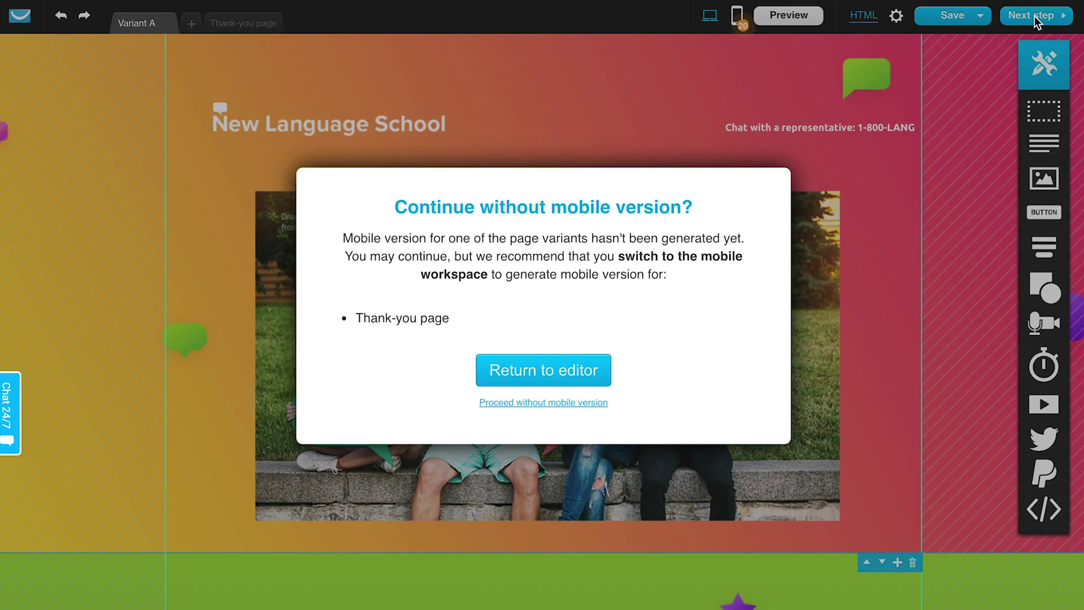
left_click(594, 403)
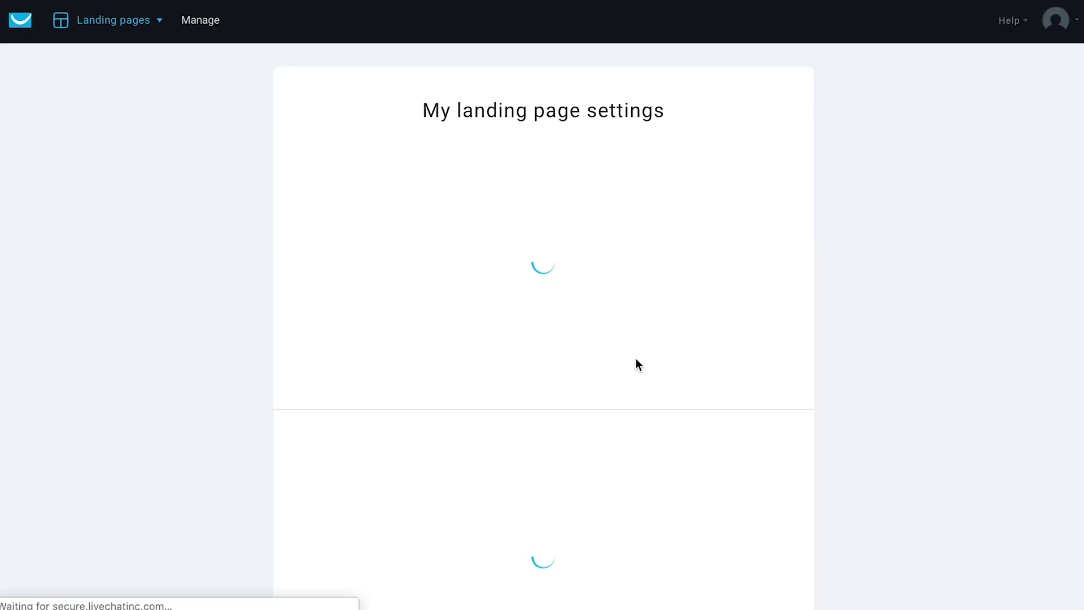
Enter "Don't miss our summer session!" as the page description in the SEO settings
scroll(827, 454, "down", 3)
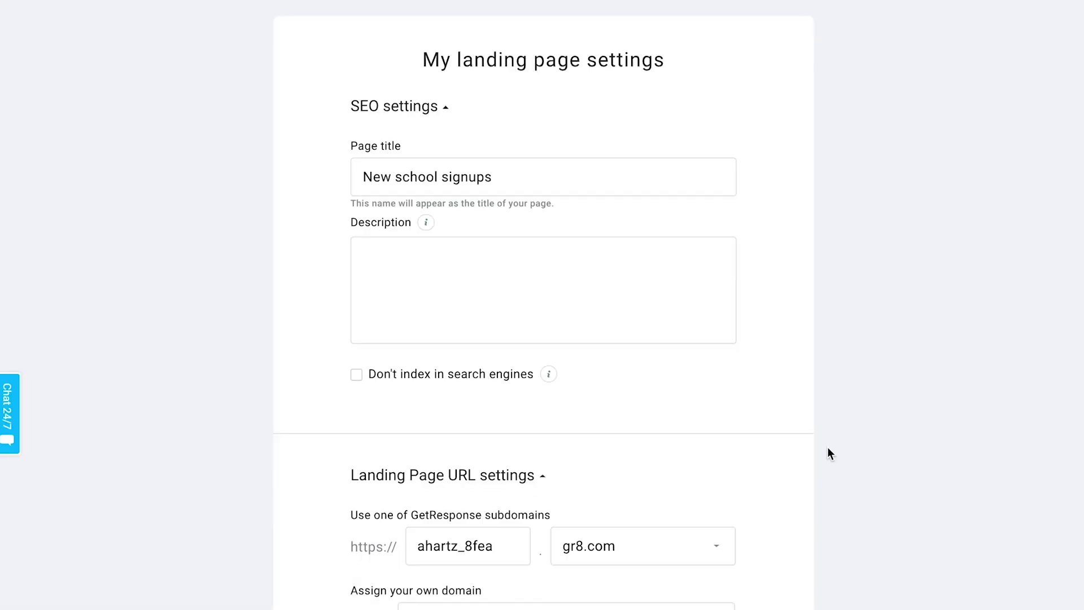
scroll(815, 386, "up", 2)
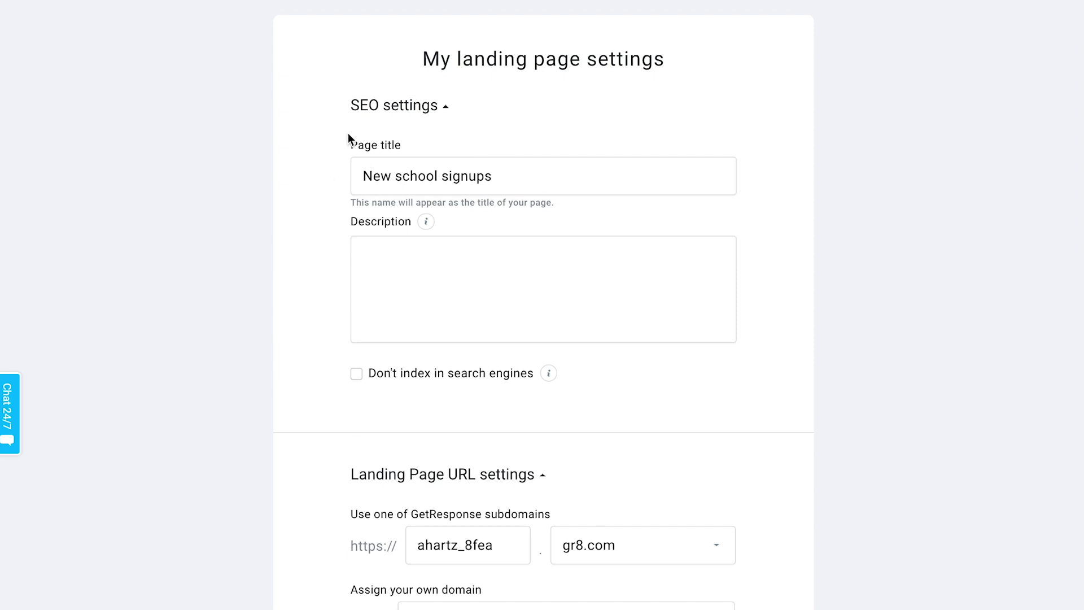
left_click(406, 298)
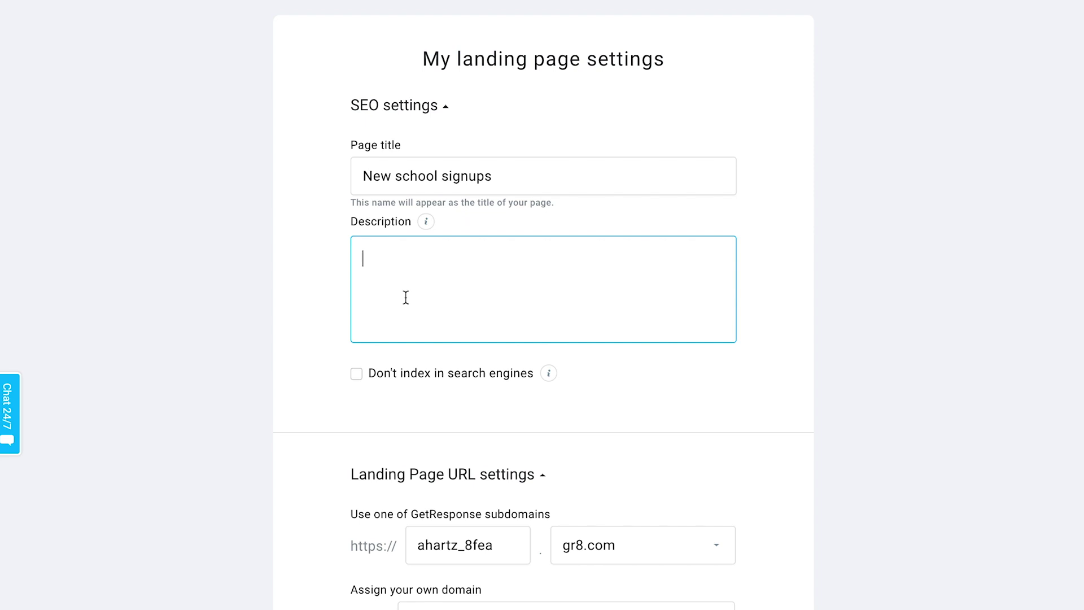
type("Don't miss our summ")
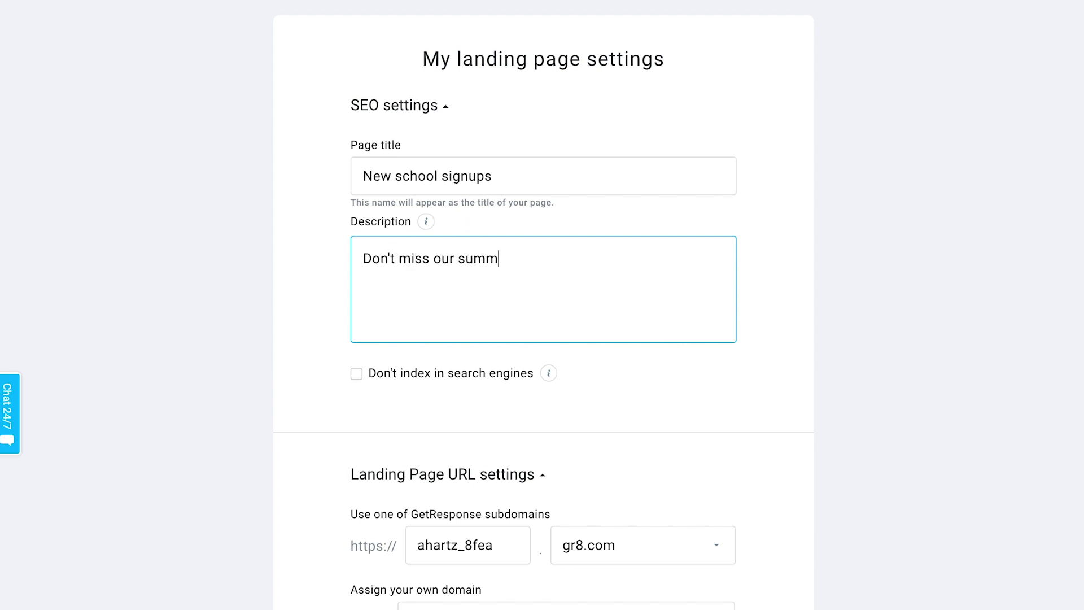
type("er session!")
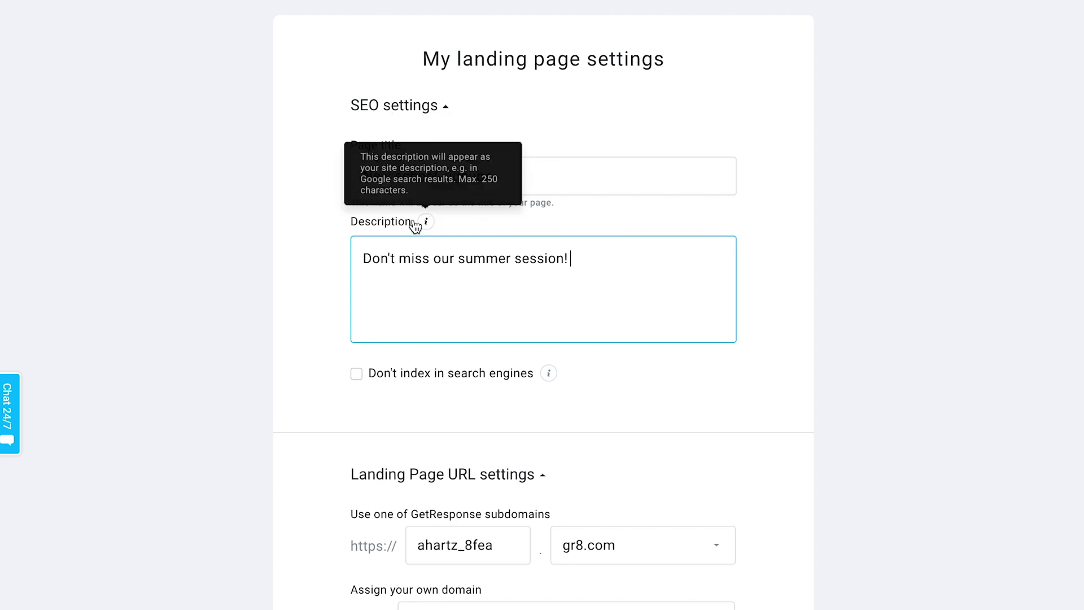
Examine the landing page URL settings and the GetResponse domains available for the subdomain
scroll(625, 260, "down", 4)
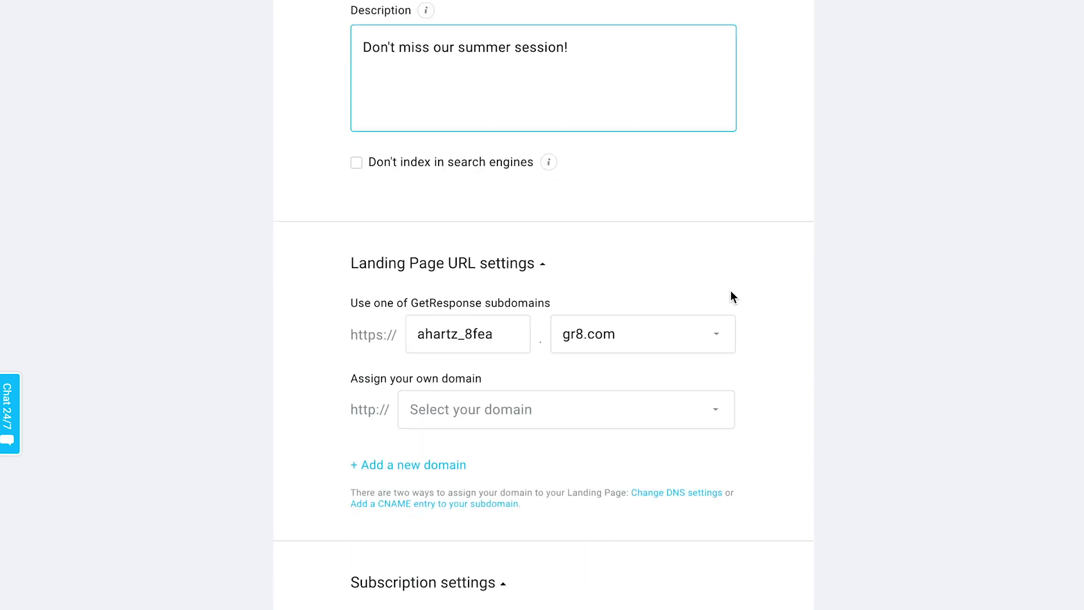
scroll(831, 386, "down", 3)
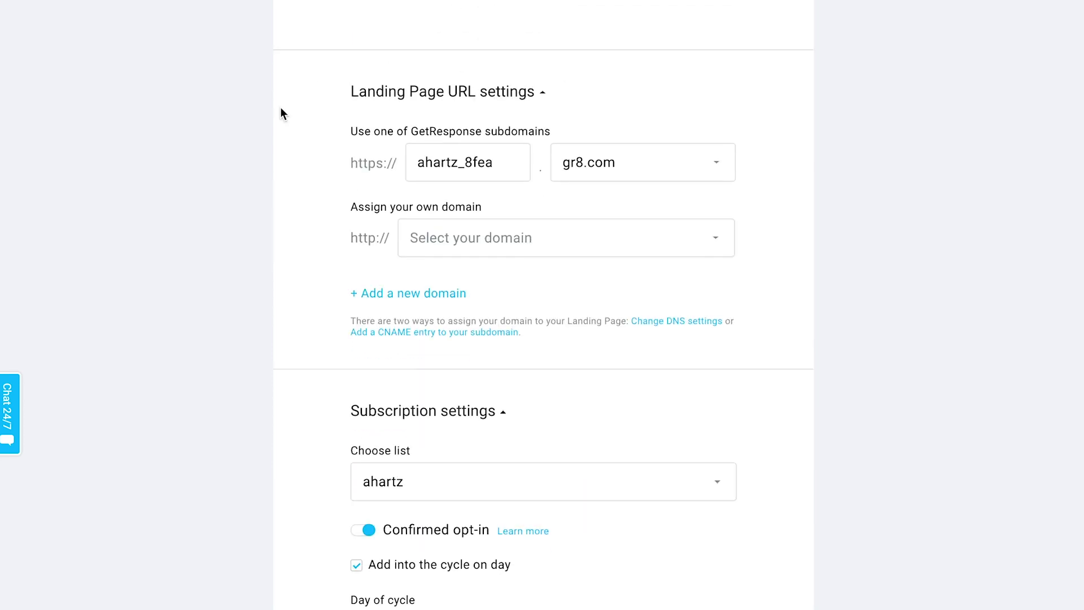
scroll(695, 424, "down", 2)
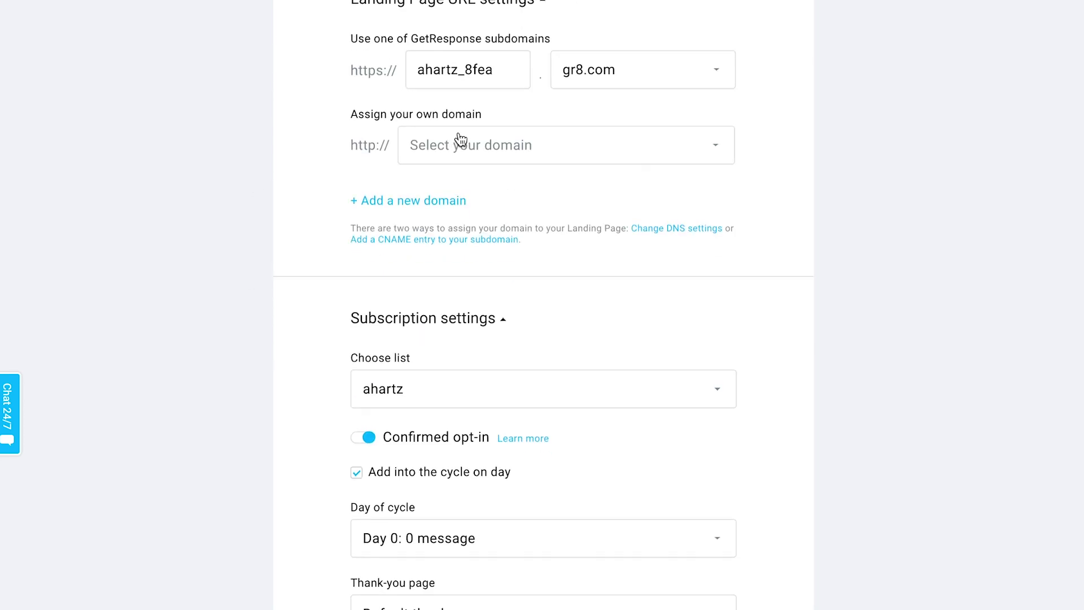
left_click(600, 62)
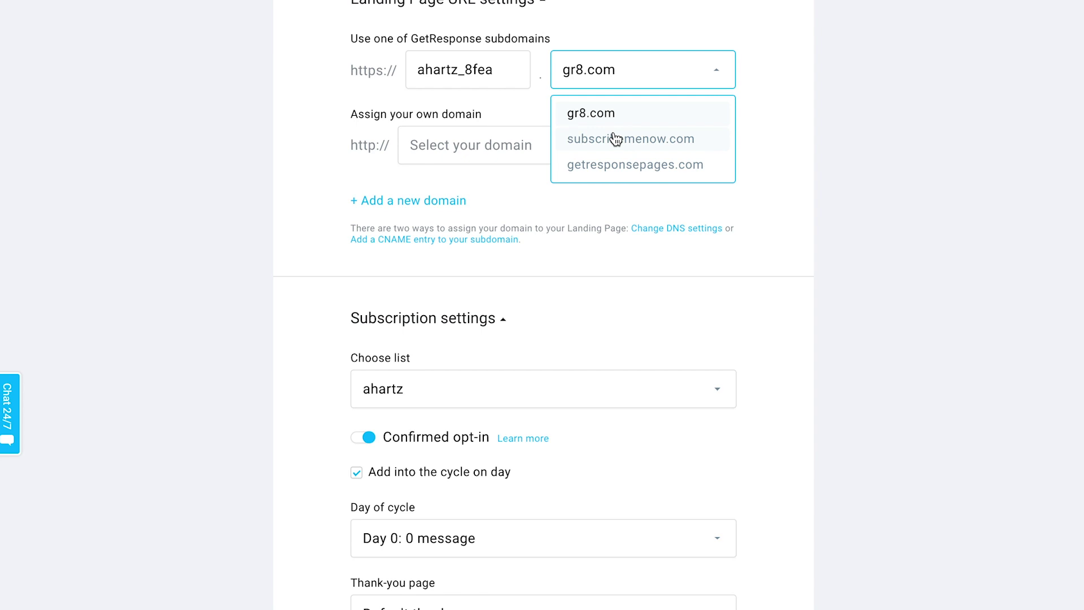
left_click(776, 133)
Try assigning monthlyhighlists.concerthall.com as the page's own domain, and clear that selection
left_click(490, 162)
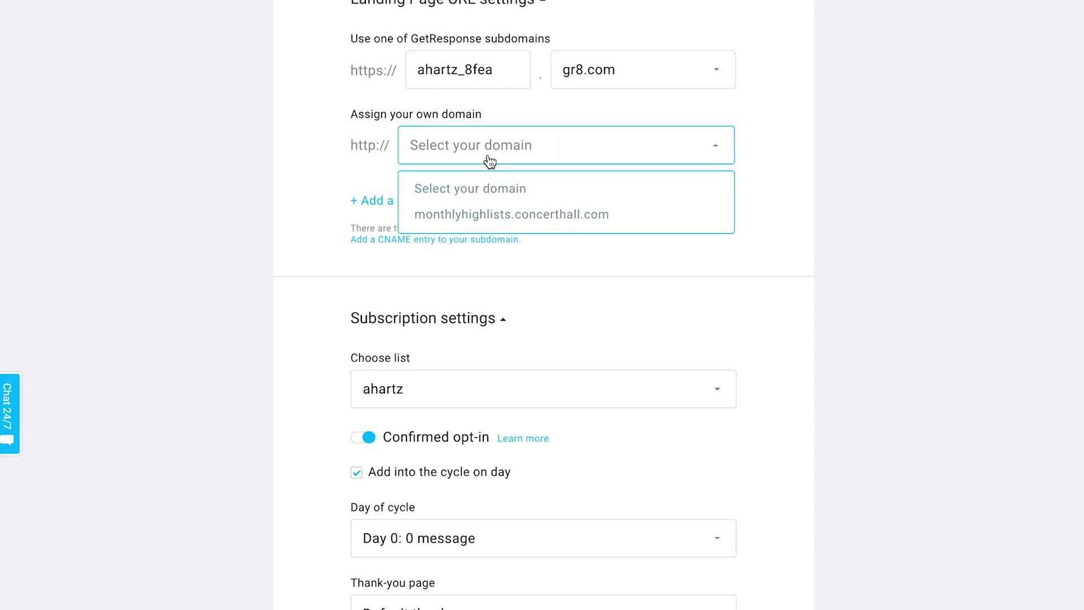
left_click(514, 216)
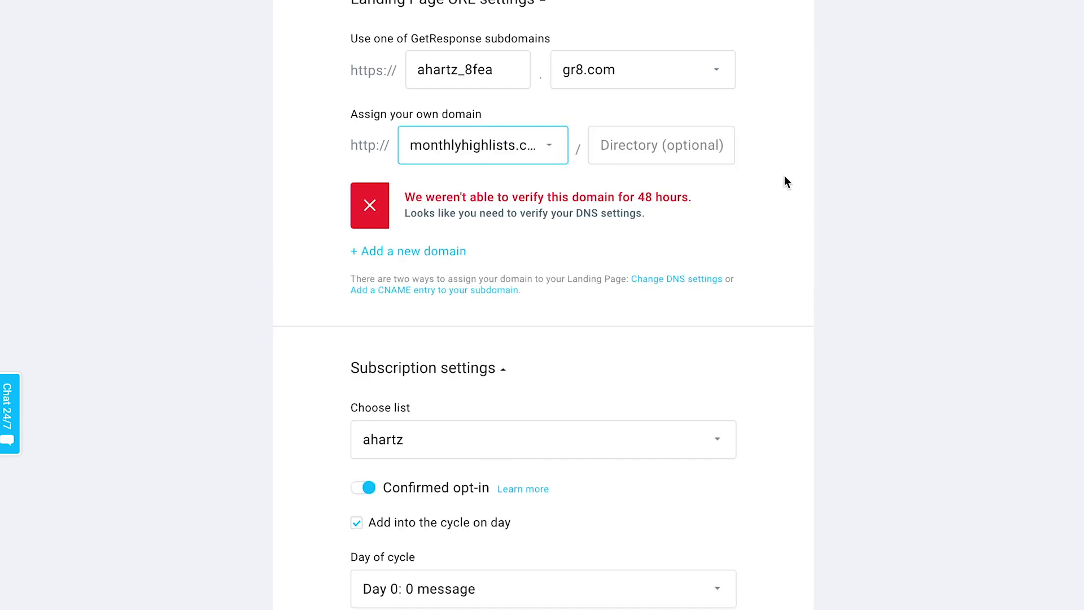
left_click(366, 208)
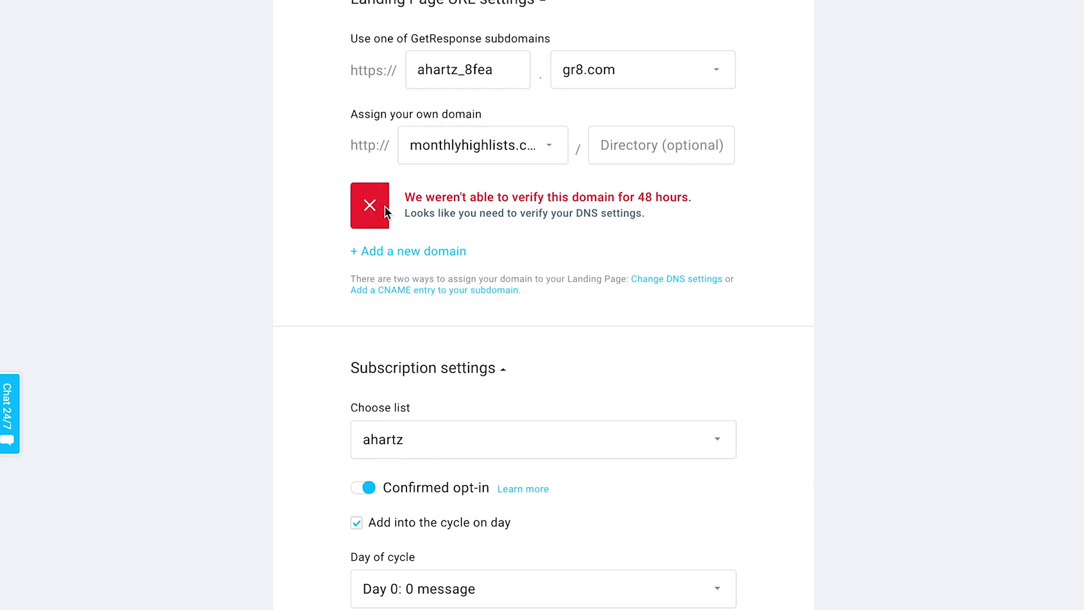
left_click(450, 146)
left_click(442, 188)
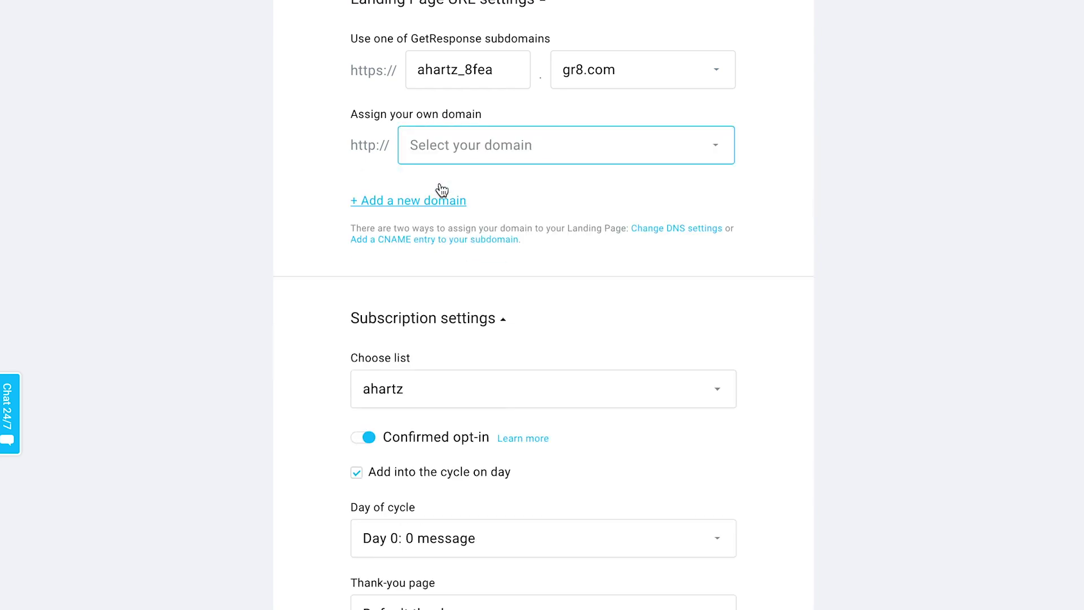
View the form for adding a new domain and close it without adding one
left_click(407, 201)
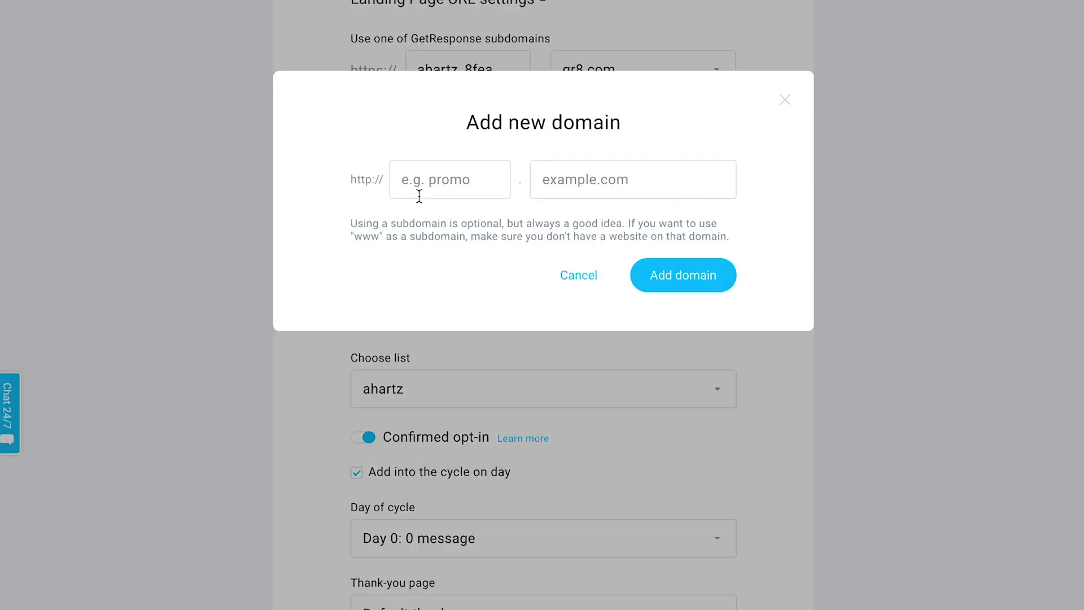
left_click(788, 101)
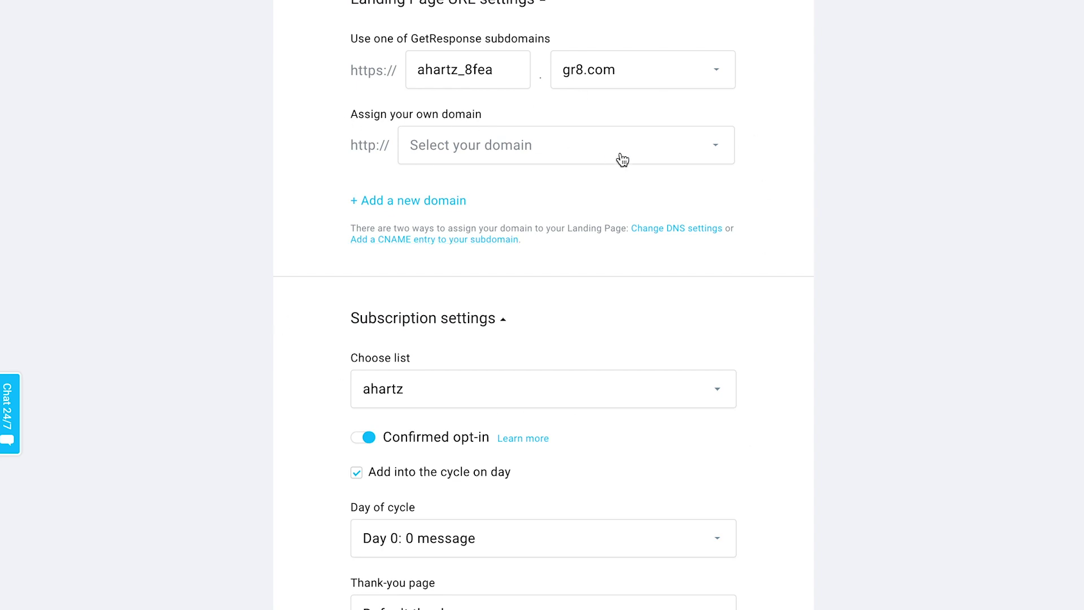
Choose chocolatebar as the contact list in the subscription settings
scroll(620, 159, "down", 2)
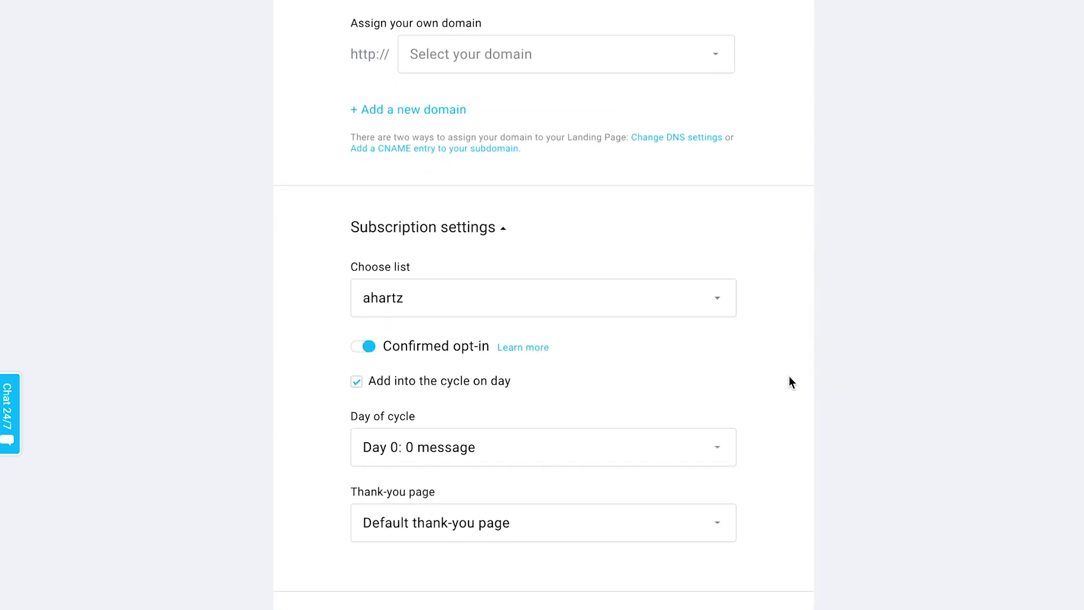
scroll(790, 383, "down", 4)
scroll(790, 383, "up", 1)
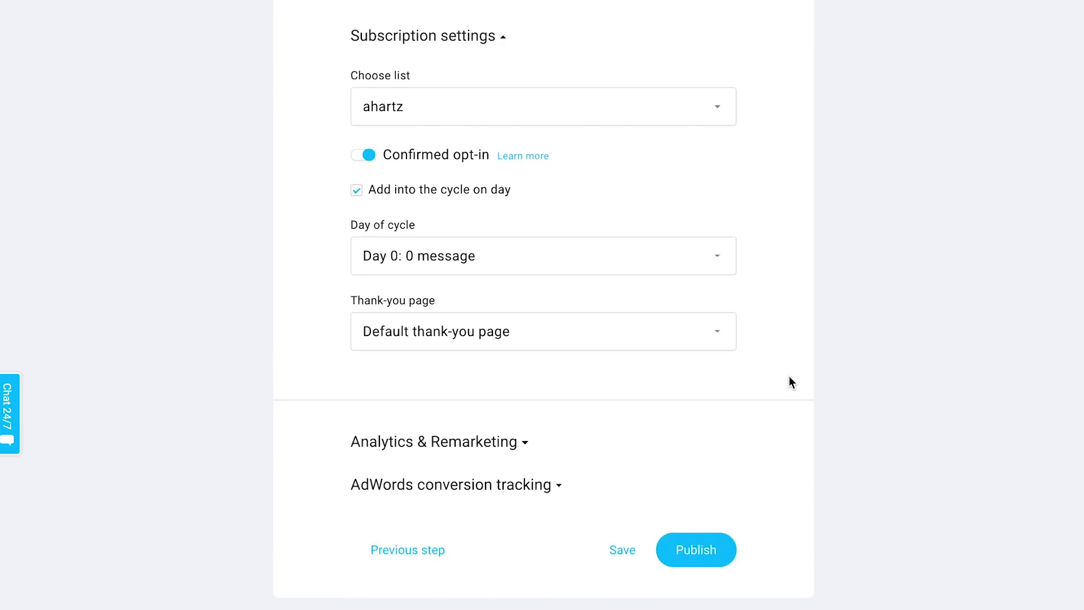
left_click(468, 109)
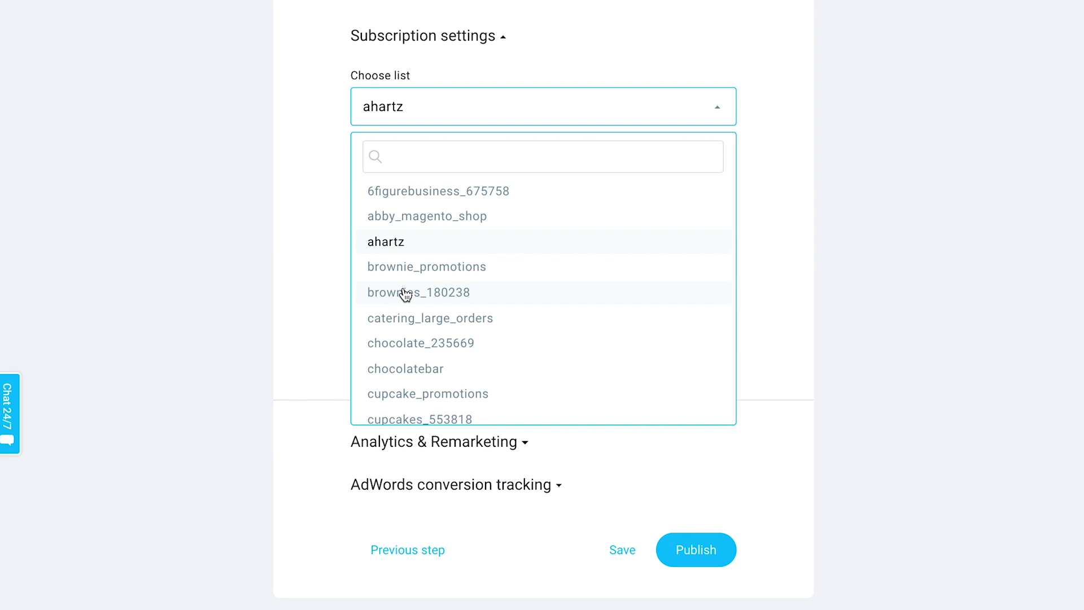
left_click(432, 368)
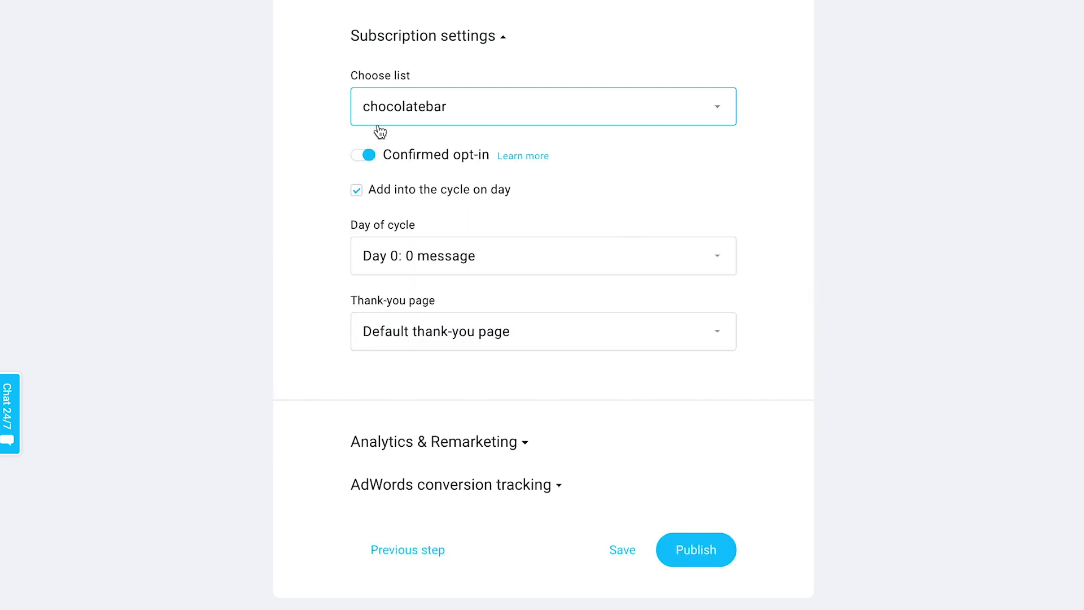
Turn off confirmed opt-in and the option to add contacts into the cycle on a day
left_click(366, 158)
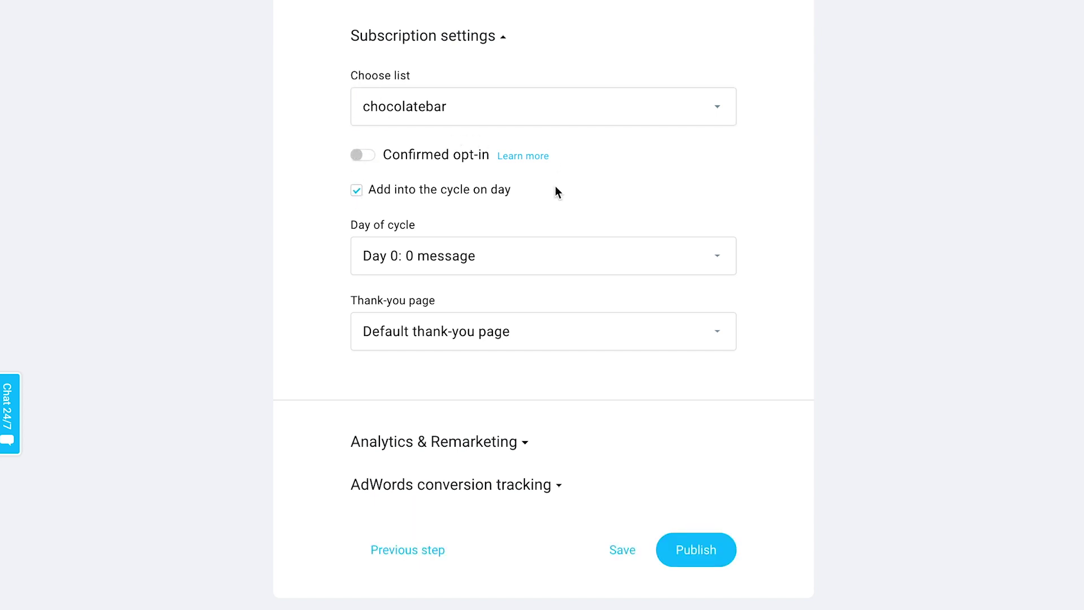
scroll(633, 231, "down", 1)
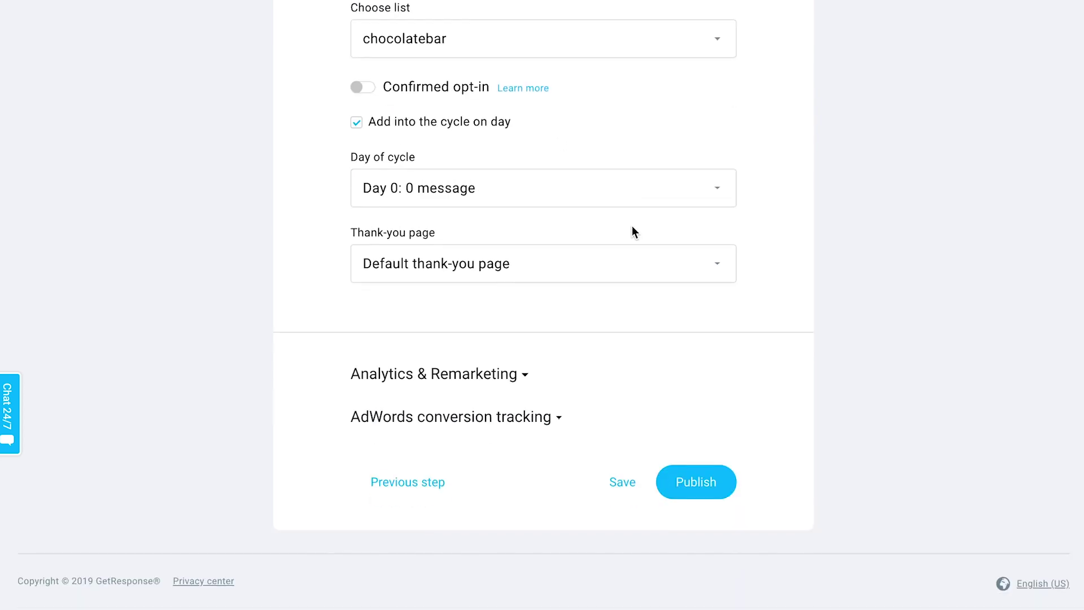
left_click(357, 125)
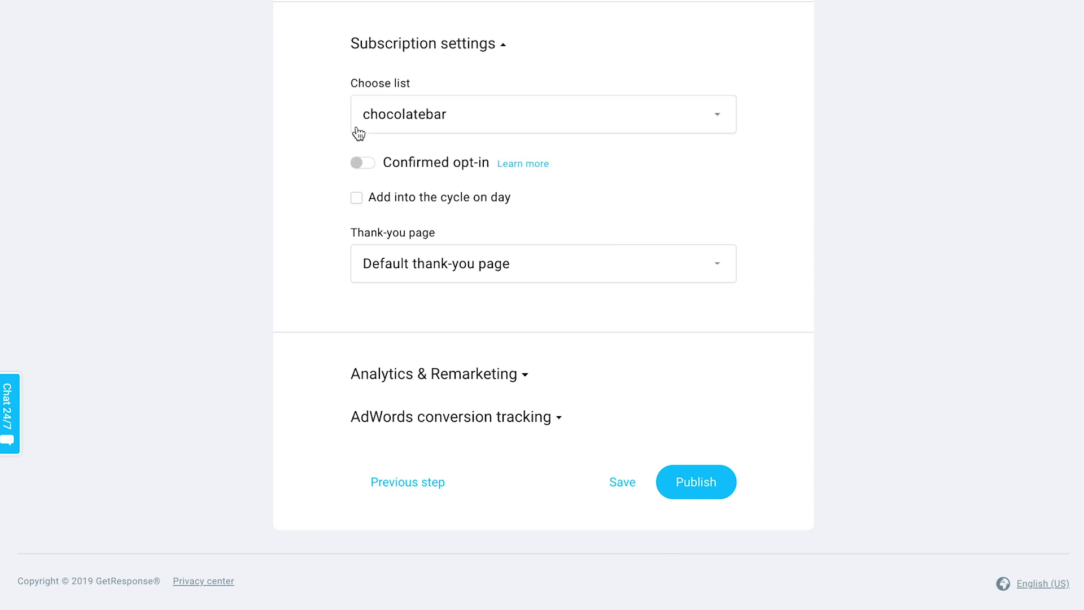
Try the Custom thank-you page and Stay on current page options, and set the default thank-you page again
left_click(482, 267)
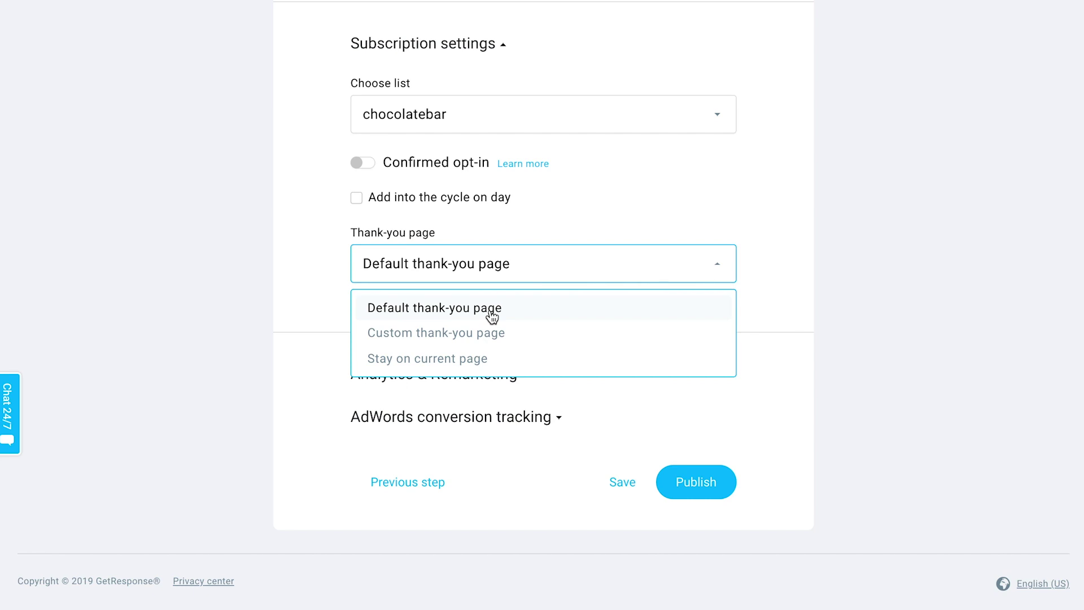
left_click(406, 334)
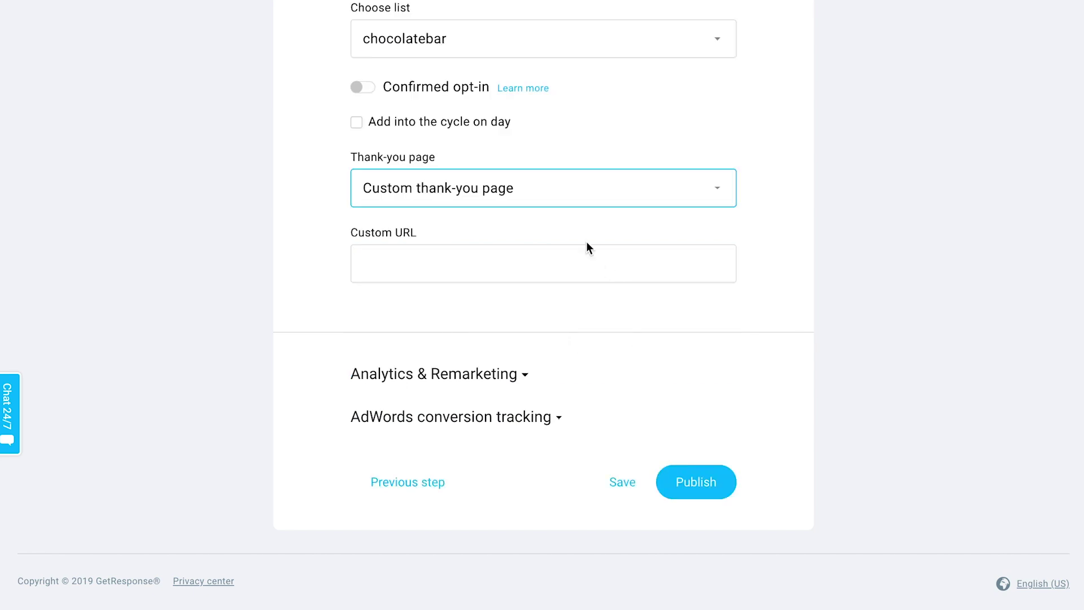
left_click(407, 270)
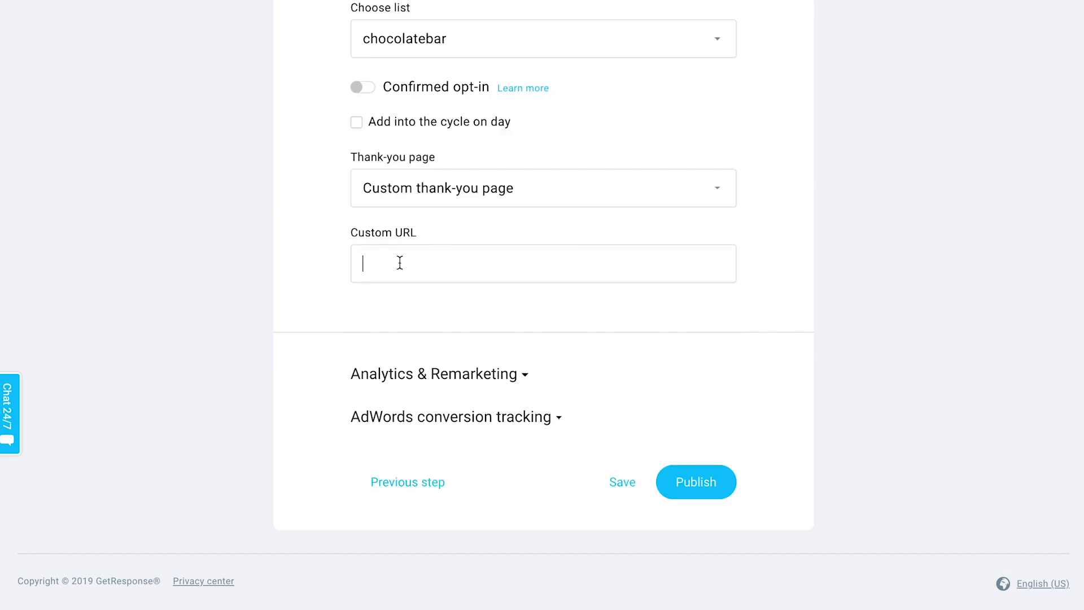
left_click(549, 194)
left_click(440, 287)
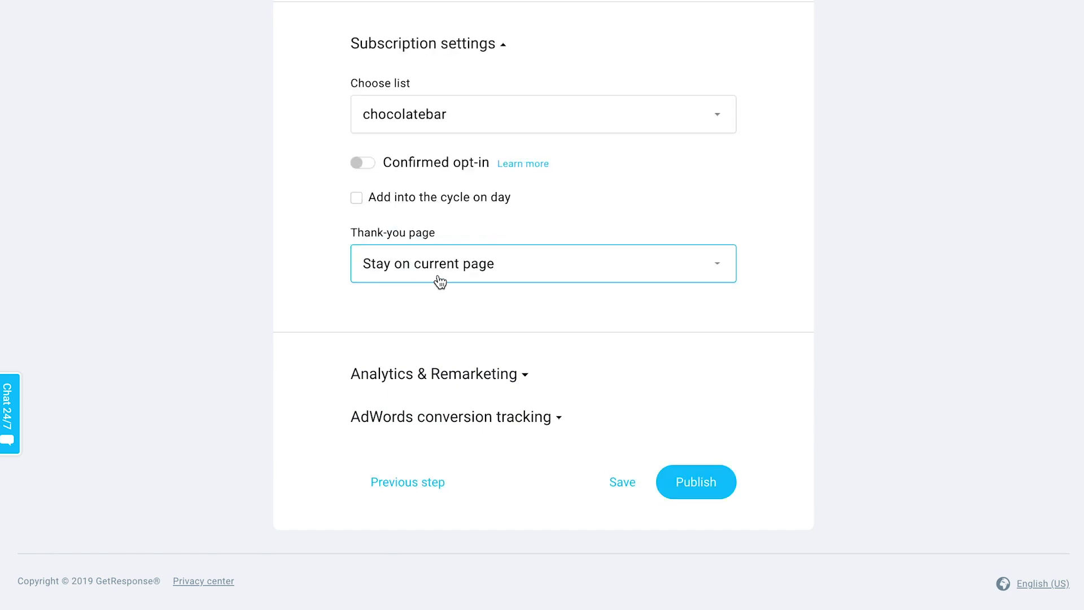
left_click(437, 273)
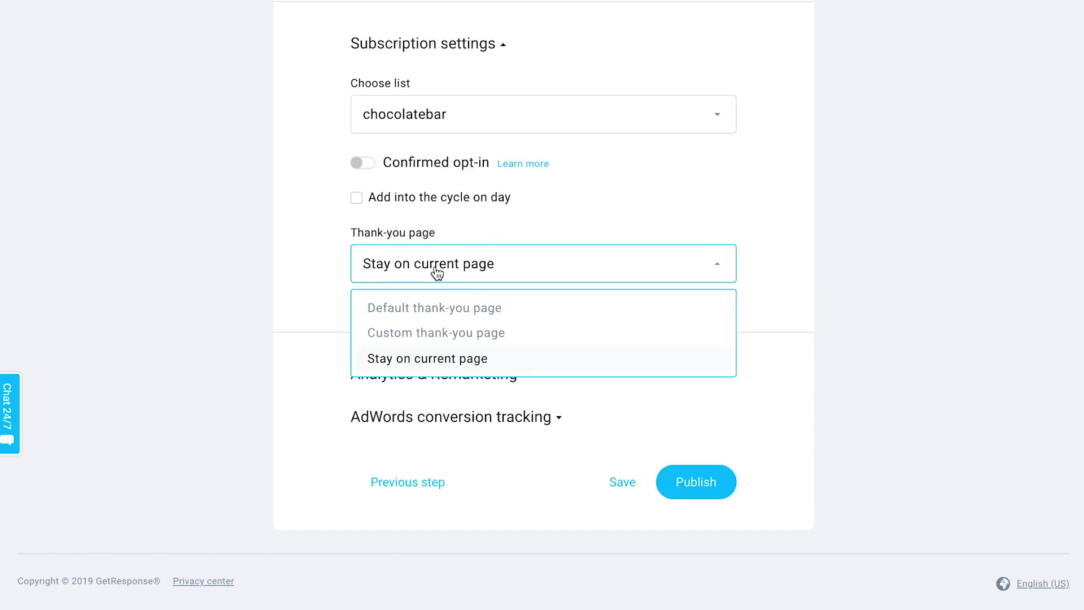
left_click(423, 315)
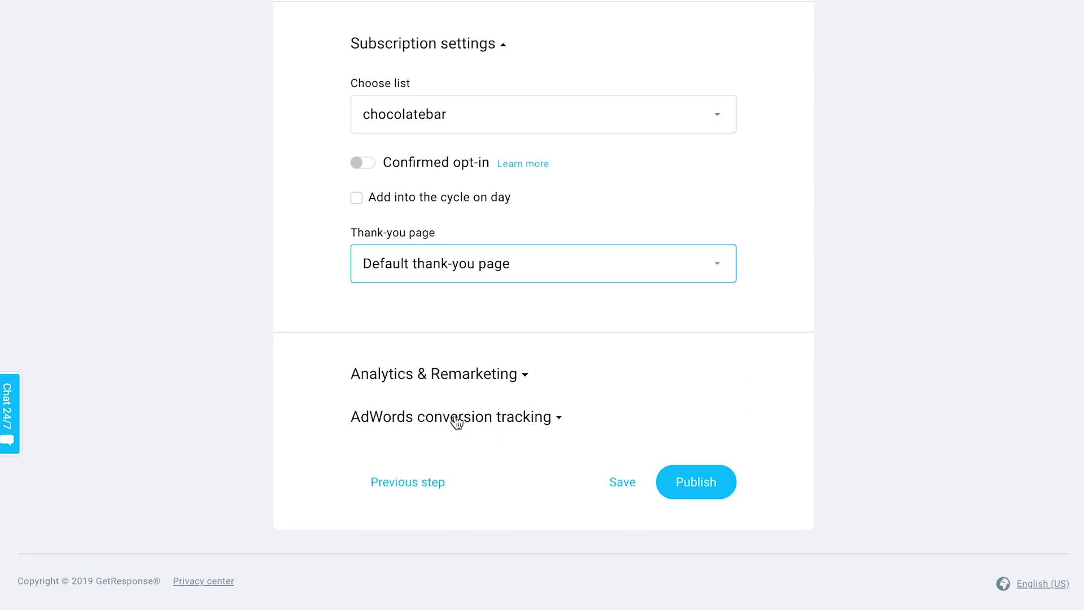
Look at the platform selection in the Analytics & Remarketing settings and collapse that section
left_click(506, 376)
scroll(506, 317, "down", 3)
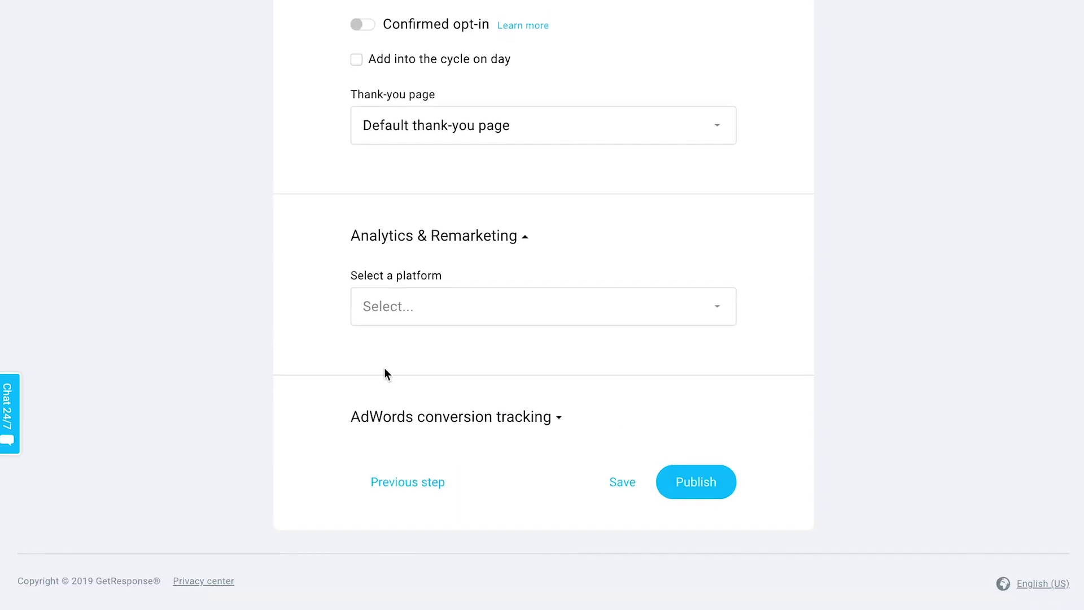
left_click(515, 235)
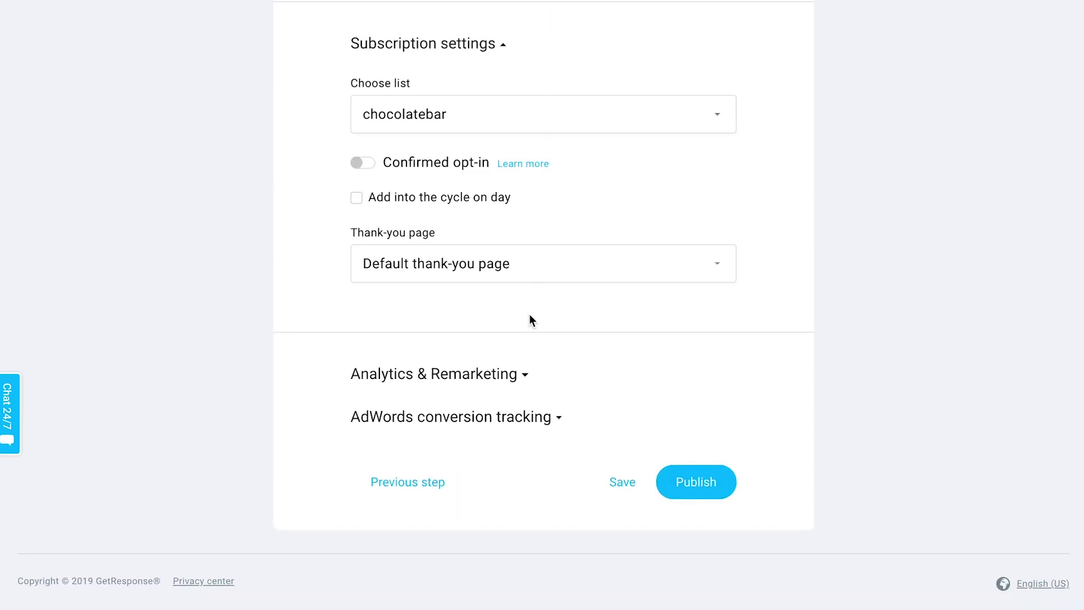
Review the landing page settings from the SEO section down and publish the page
scroll(656, 445, "up", 14)
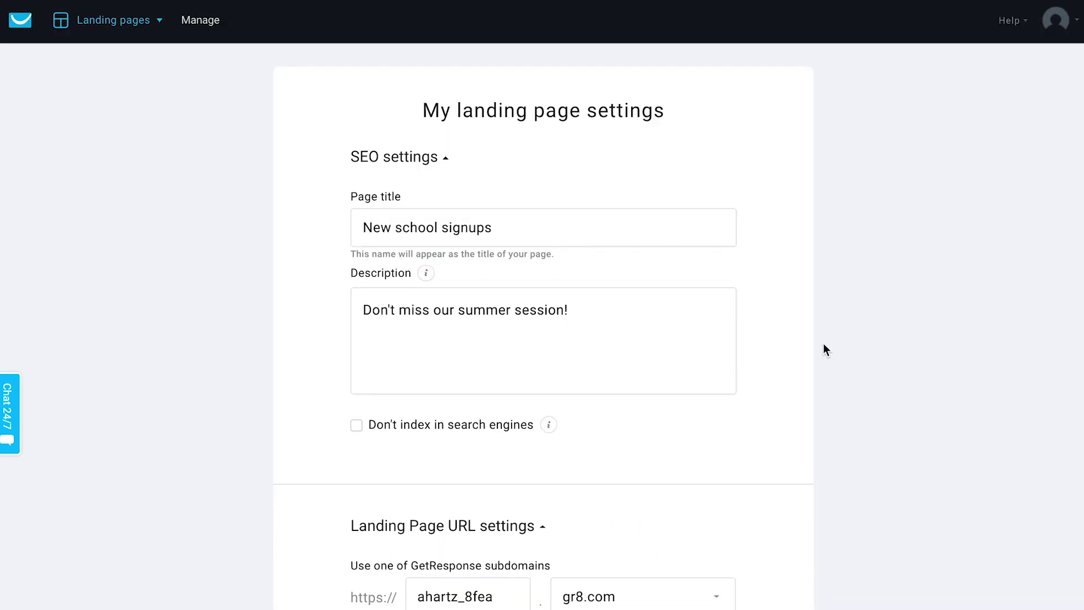
scroll(823, 343, "down", 8)
scroll(654, 364, "down", 6)
left_click(698, 483)
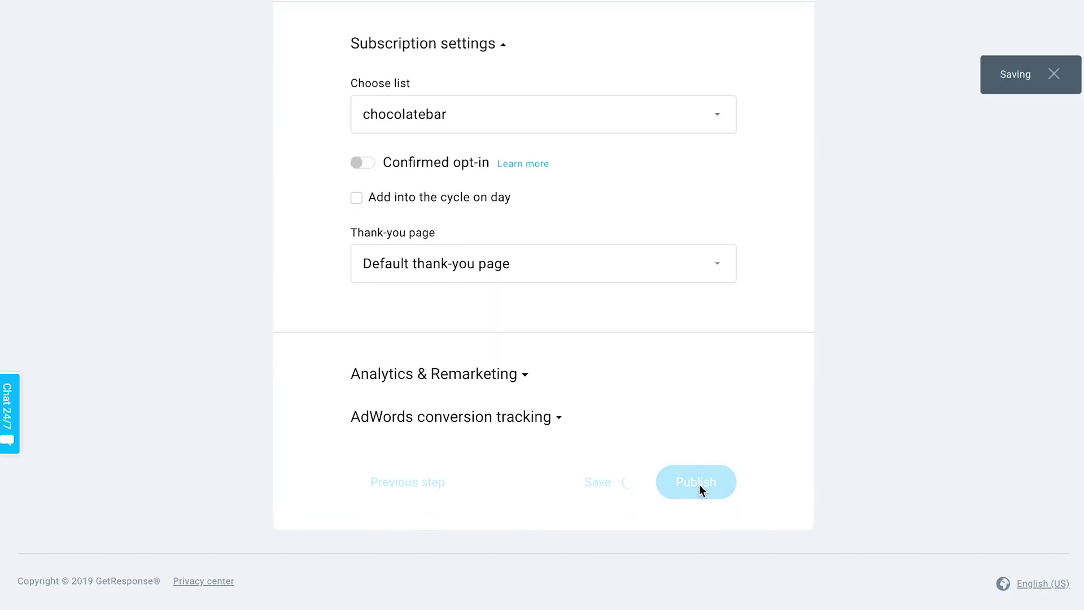